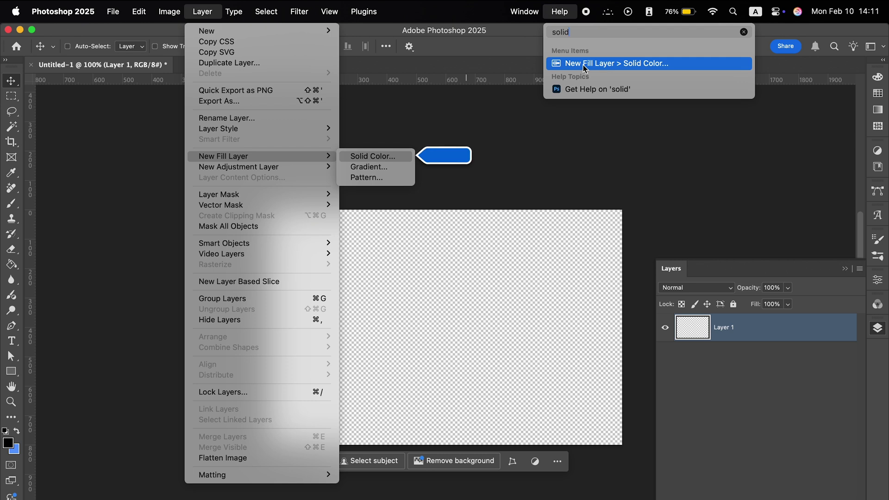
# Add a black Solid Color fill layer as the background.
pyautogui.click(546, 277)
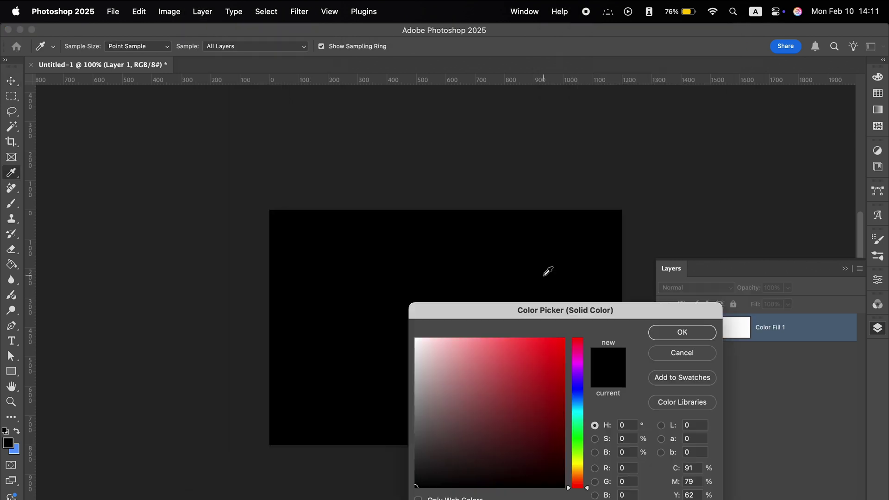
pyautogui.click(690, 335)
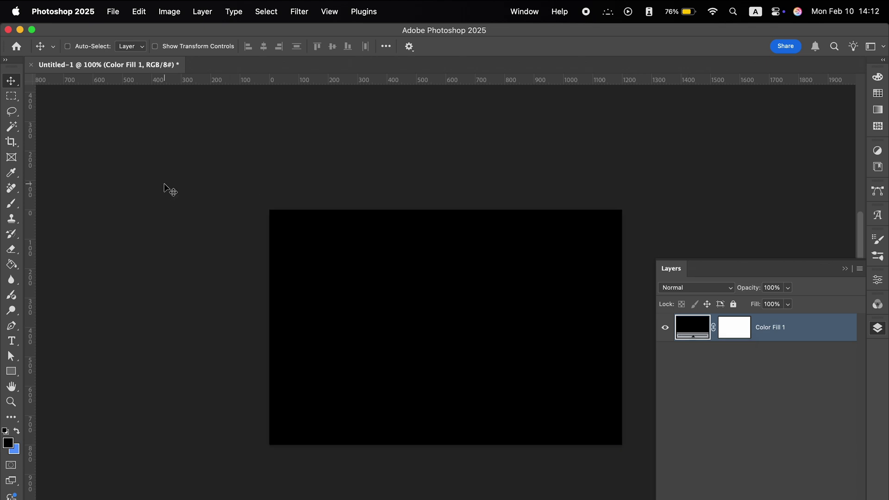
# Draw a text box across the middle of the canvas and enter the word "Fire".
pyautogui.click(14, 341)
pyautogui.moveTo(313, 284); pyautogui.dragTo(578, 389)
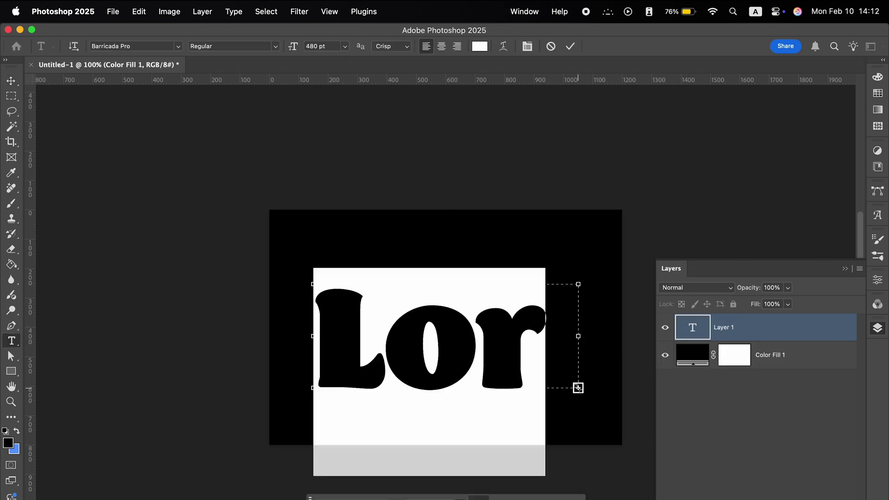
pyautogui.write('Fir')
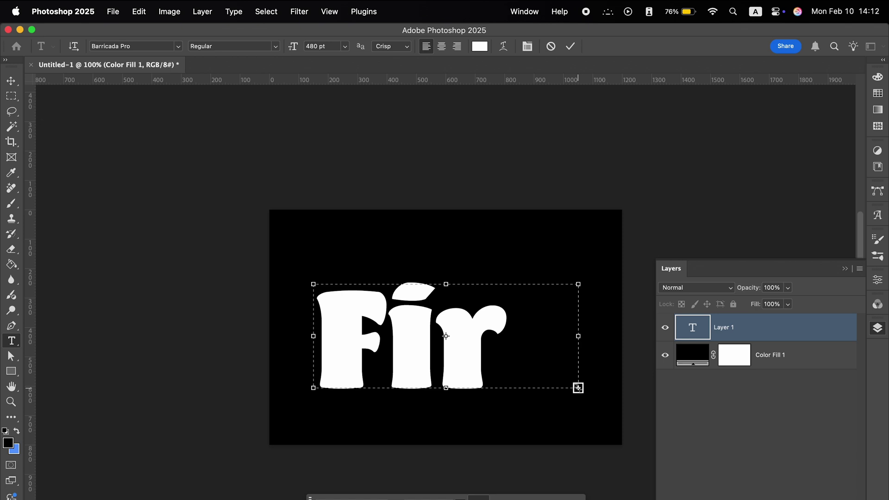
# Set the size of the whole Fire text to 300 pt.
pyautogui.press('super+a')
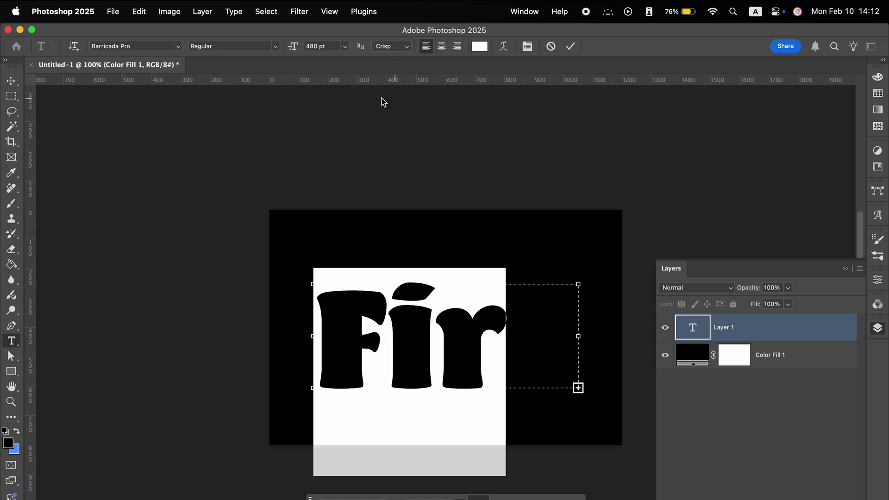
pyautogui.click(328, 46)
pyautogui.write('200')
pyautogui.press('Return')
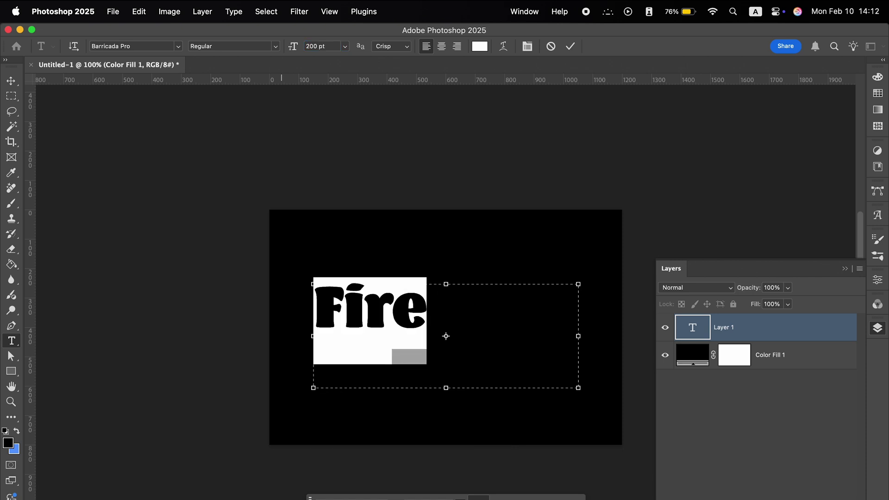
pyautogui.click(336, 48)
pyautogui.write('300')
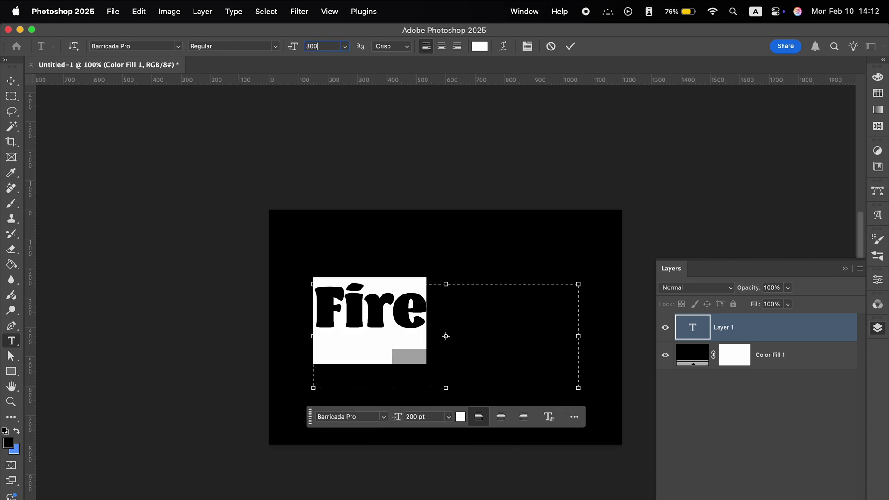
pyautogui.press('Return')
# Center-align the Fire text and shorten its text box from below.
pyautogui.click(442, 46)
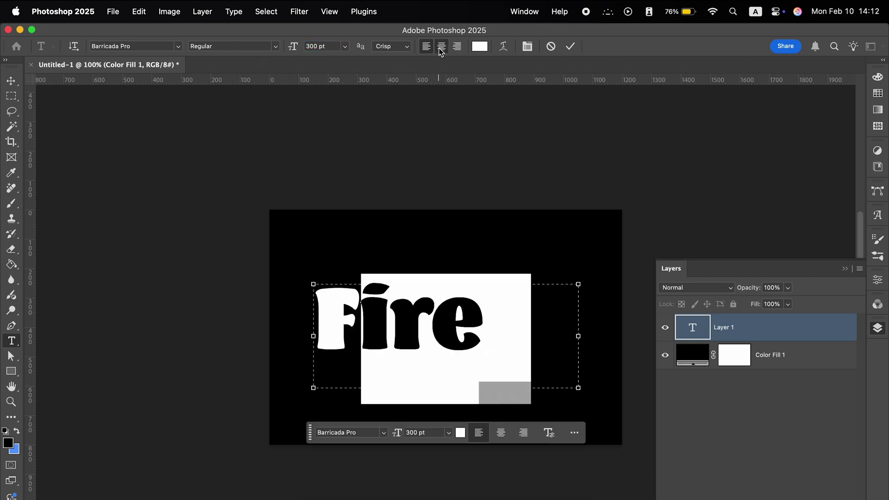
pyautogui.moveTo(453, 387); pyautogui.dragTo(453, 362)
# Browse the installed fonts for the Fire text and preview alternative typefaces.
pyautogui.click(178, 46)
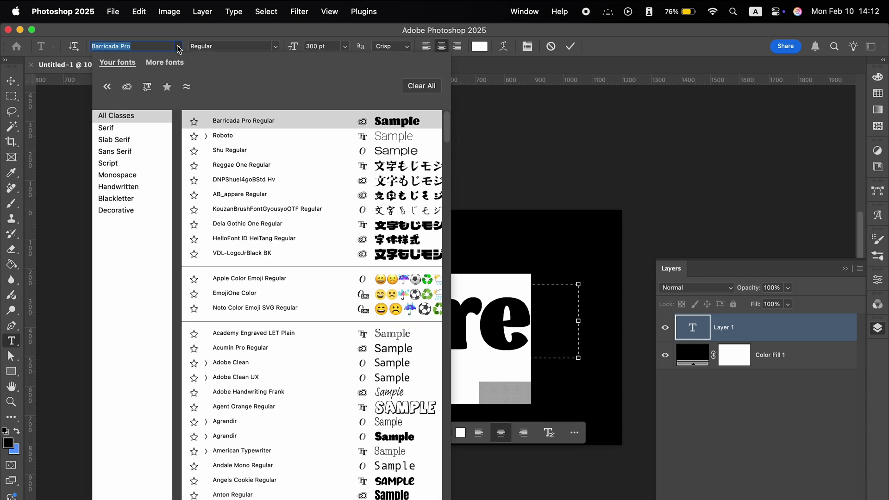
pyautogui.scroll(-15, 288, 203)
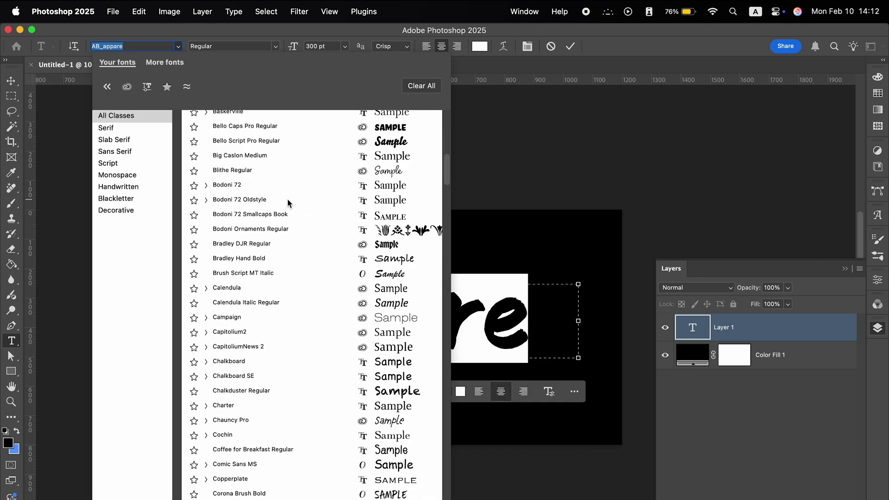
pyautogui.scroll(-15, 288, 200)
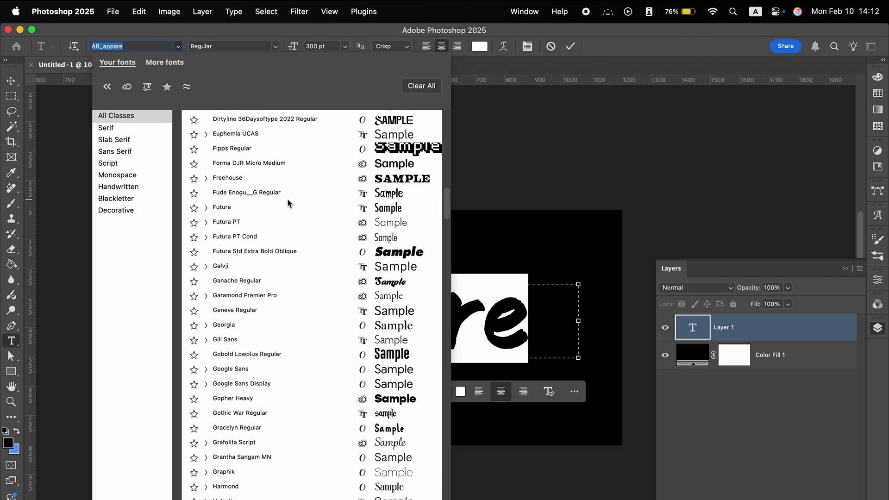
pyautogui.scroll(-15, 287, 200)
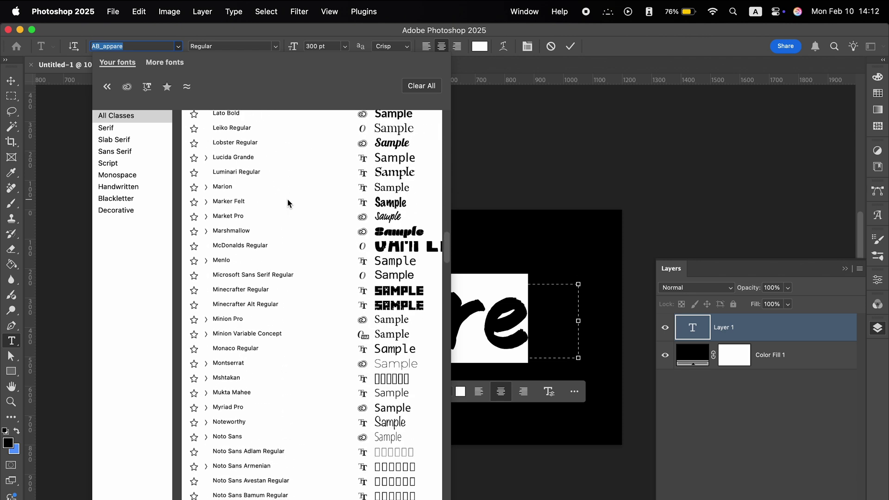
pyautogui.scroll(-15, 285, 201)
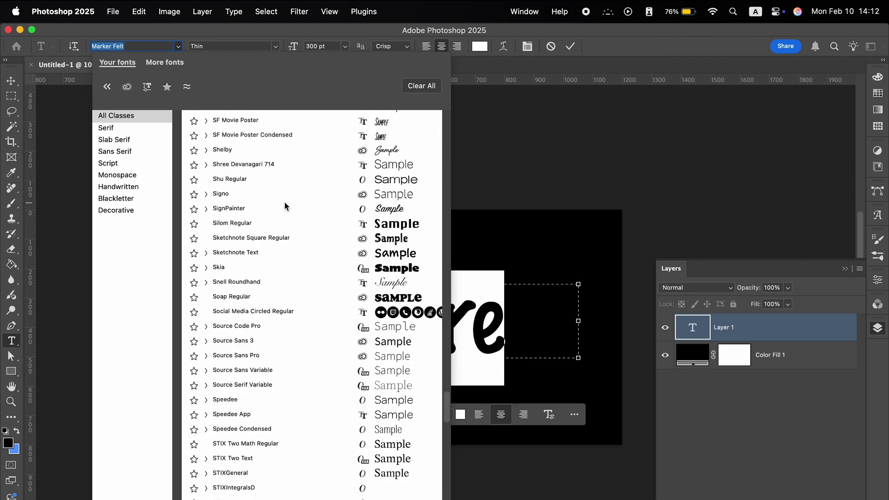
pyautogui.scroll(-10, 285, 202)
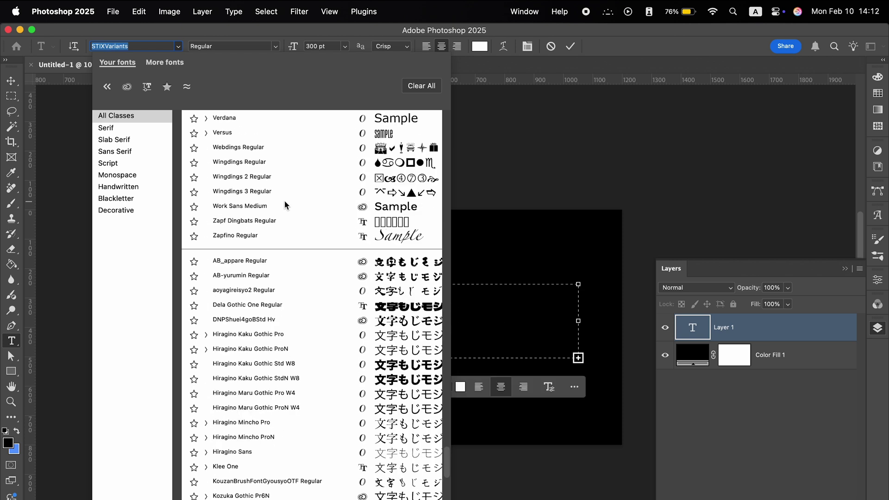
pyautogui.click(210, 32)
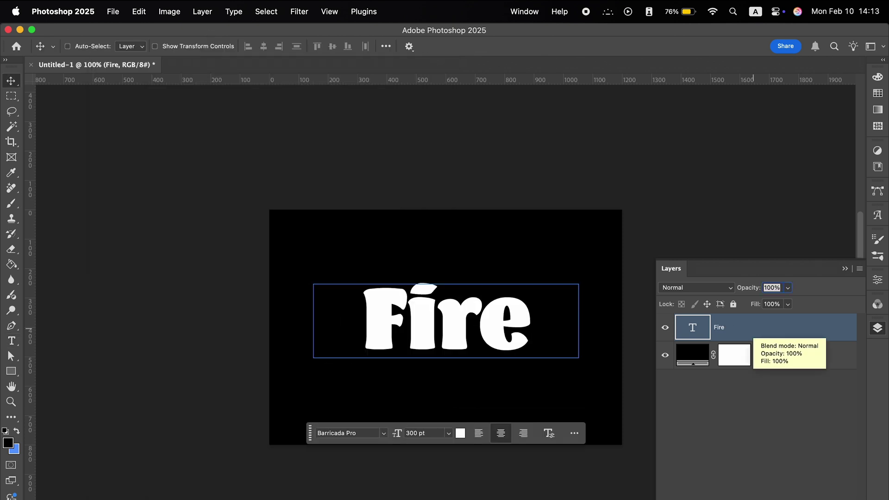
# Convert the Fire text layer to a Smart Object and move it slightly down to the vertical center of the canvas.
pyautogui.rightClick(750, 331)
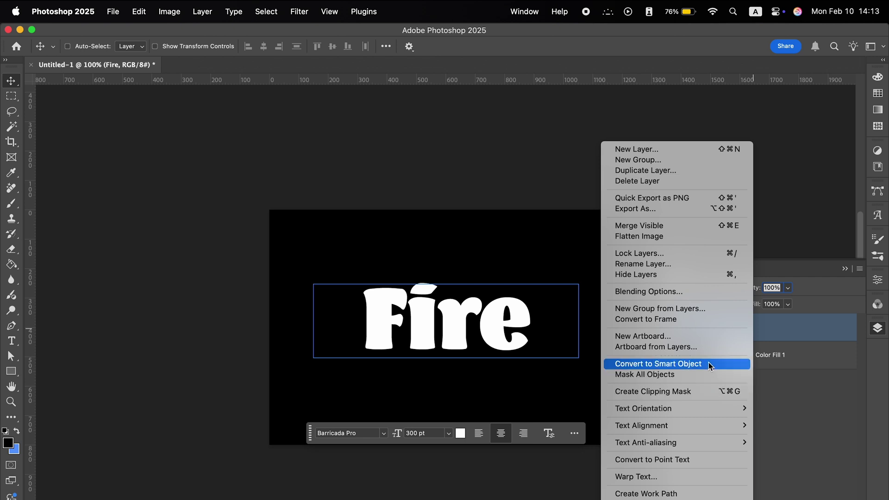
pyautogui.click(658, 364)
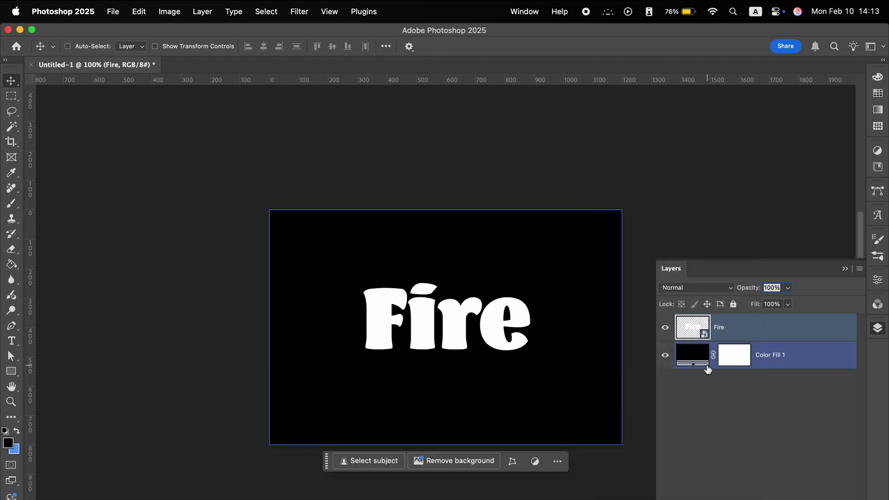
pyautogui.moveTo(449, 328); pyautogui.dragTo(457, 335)
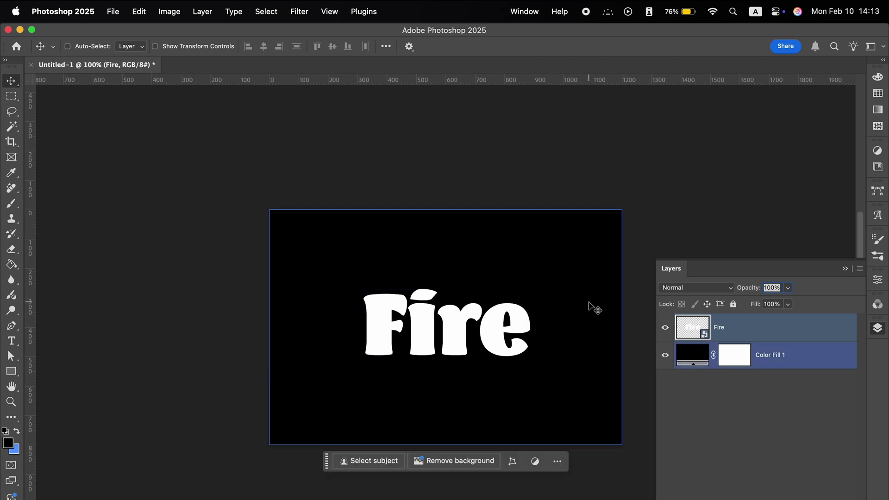
pyautogui.keyDown('shift'); pyautogui.click(692, 357); pyautogui.keyUp('shift')
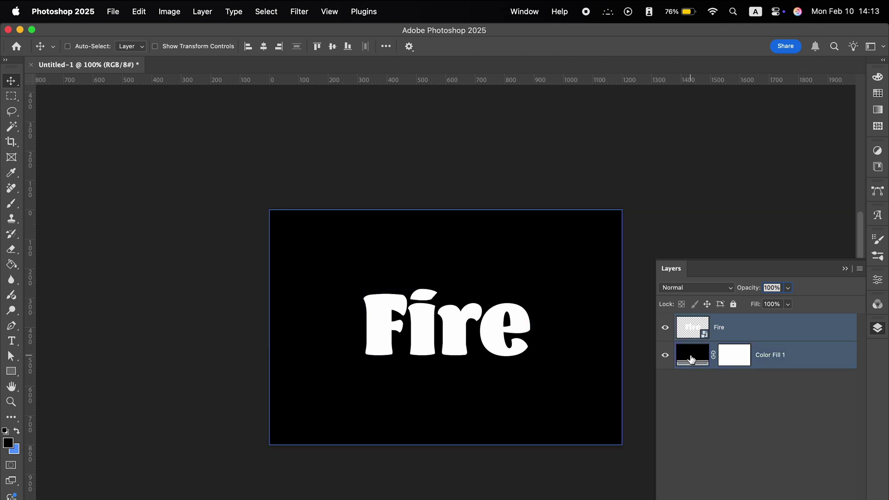
pyautogui.keyDown('super'); pyautogui.click(692, 359); pyautogui.keyUp('super')
# Start a Path Blur on the Fire layer and shape its path into a curve bending up and to the right.
pyautogui.click(559, 12)
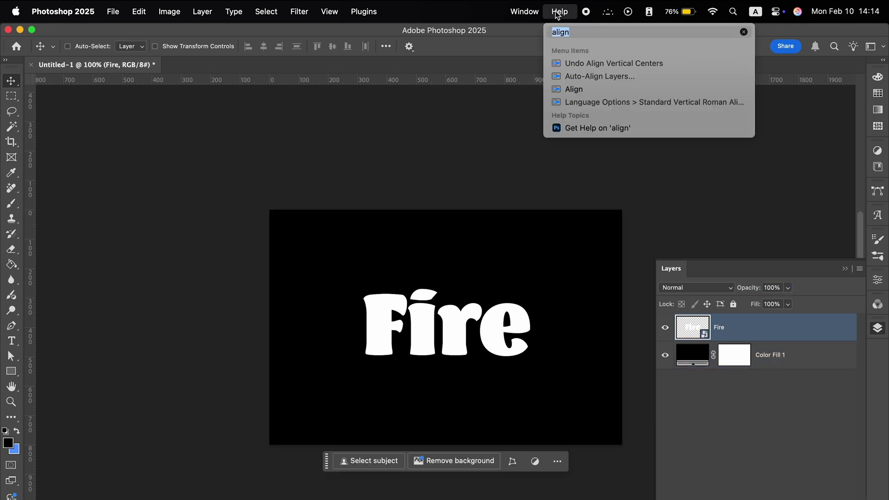
pyautogui.moveTo(294, 10)
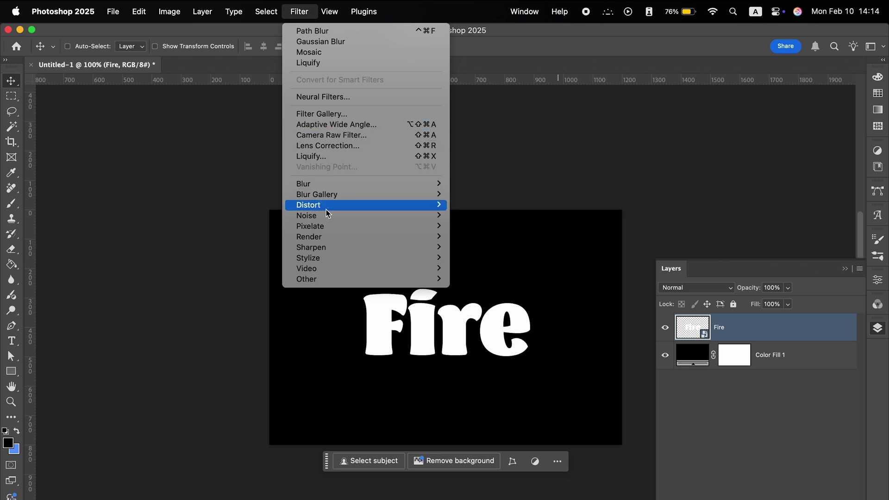
pyautogui.moveTo(341, 198)
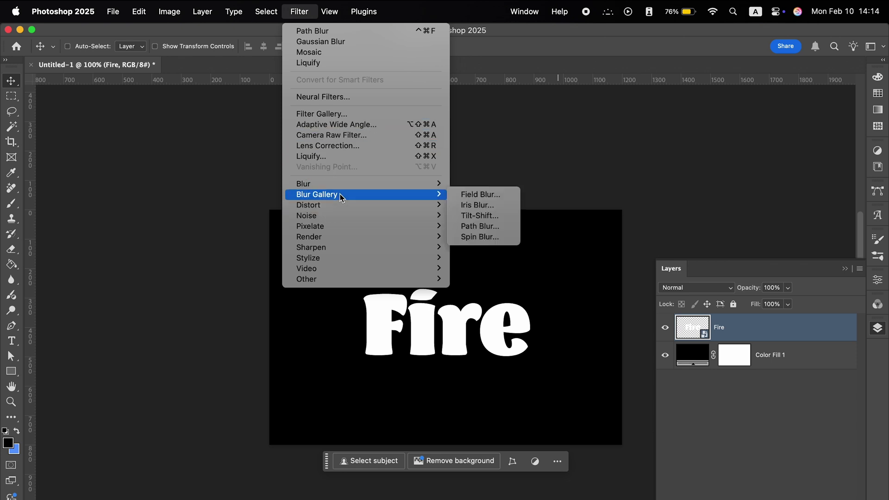
pyautogui.click(497, 226)
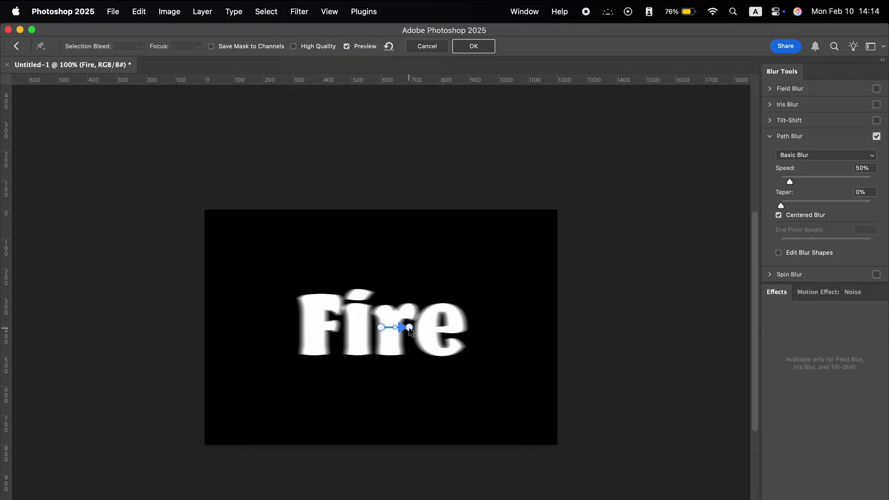
pyautogui.moveTo(410, 329); pyautogui.dragTo(459, 260)
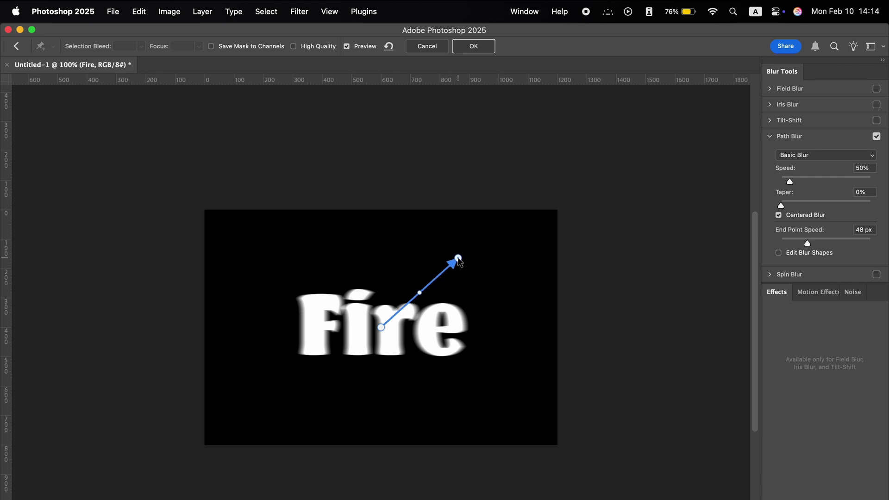
pyautogui.moveTo(420, 294); pyautogui.dragTo(433, 305)
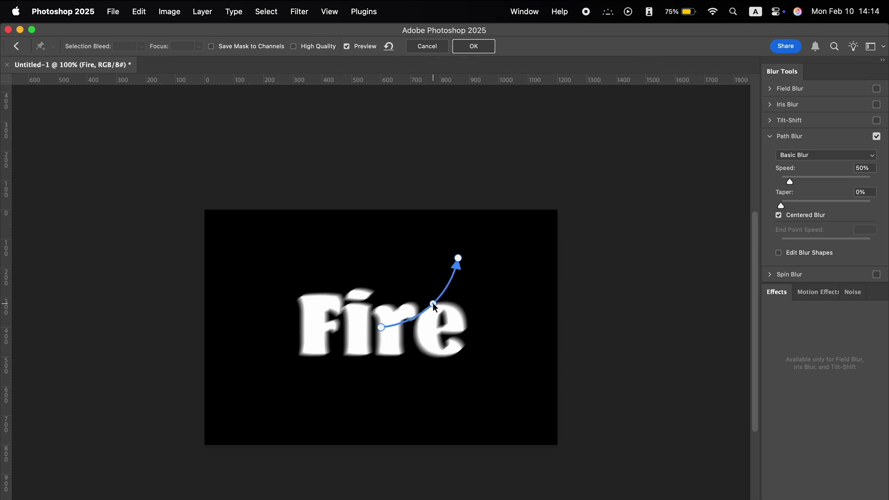
# Set the Path Blur's taper to 30% and its speed to 294%.
pyautogui.click(828, 204)
pyautogui.moveTo(843, 205); pyautogui.dragTo(844, 204)
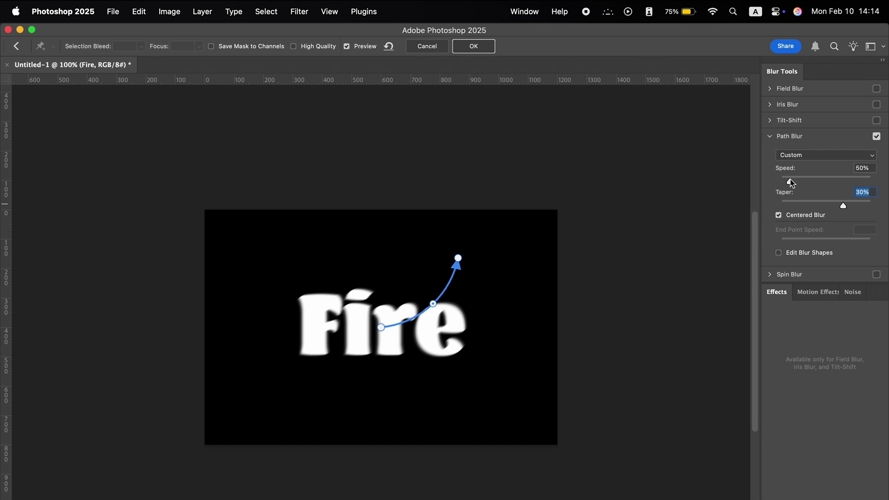
pyautogui.moveTo(792, 179); pyautogui.dragTo(819, 183)
pyautogui.click(829, 181)
pyautogui.click(837, 180)
pyautogui.click(835, 180)
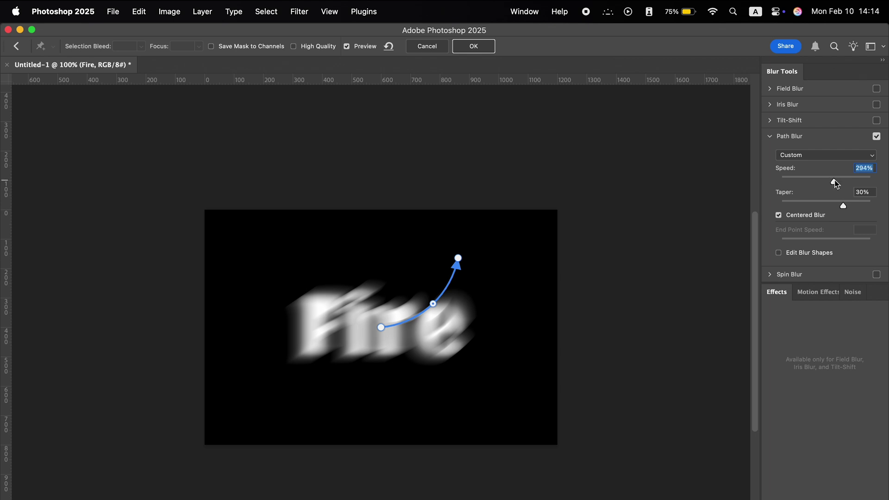
# Turn off Centered Blur for the Path Blur, try other taper amounts and set the taper to 30%.
pyautogui.click(779, 216)
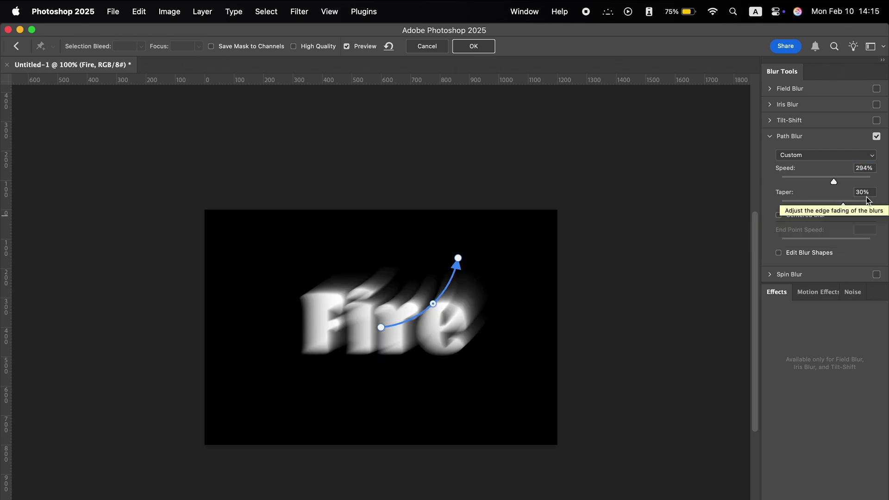
pyautogui.click(853, 204)
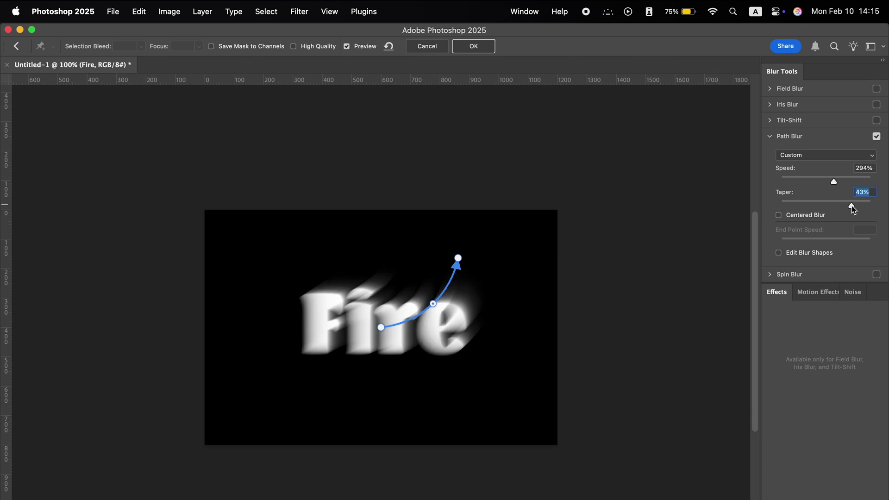
pyautogui.moveTo(832, 205); pyautogui.dragTo(862, 204)
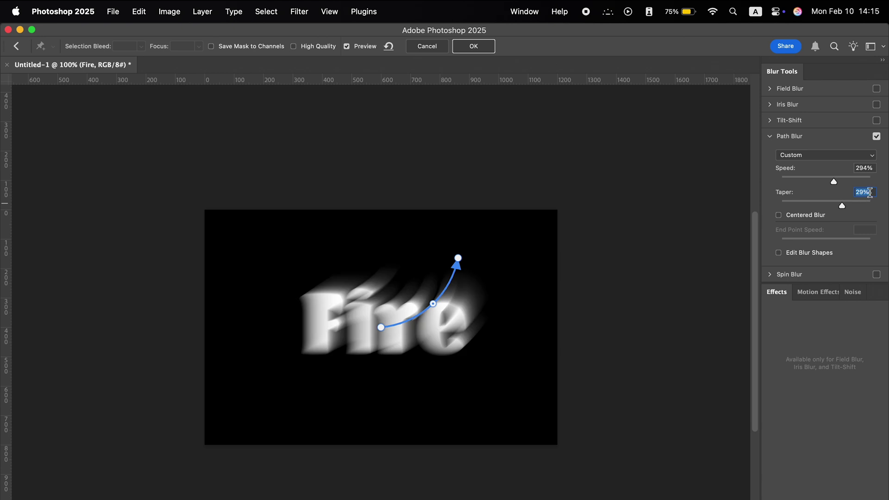
pyautogui.write('30')
pyautogui.press('Return')
# Set the blur speed to 438%, stretch the curved path higher above the text, and apply the Path Blur.
pyautogui.moveTo(834, 181); pyautogui.dragTo(857, 181)
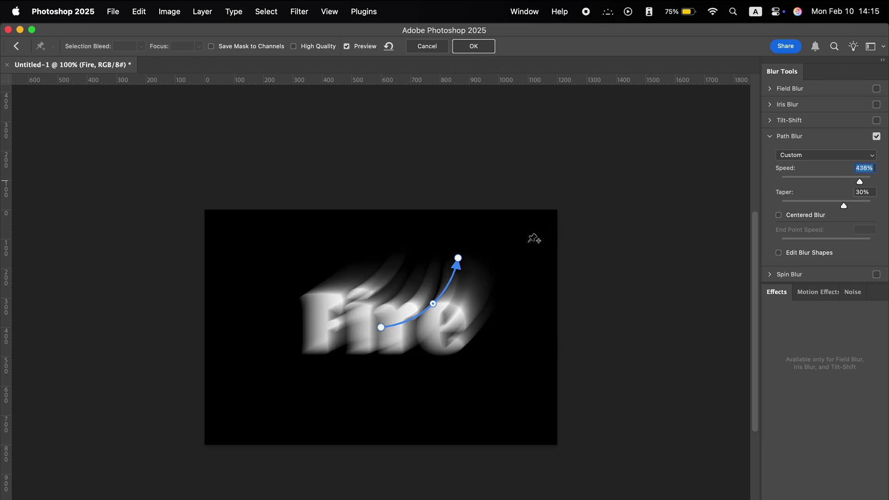
pyautogui.moveTo(458, 257); pyautogui.dragTo(474, 225)
pyautogui.click(433, 303)
pyautogui.moveTo(441, 305)
pyautogui.mouseDown()
pyautogui.moveTo(456, 291)
pyautogui.moveTo(396, 275)
pyautogui.moveTo(446, 295)
pyautogui.mouseUp()
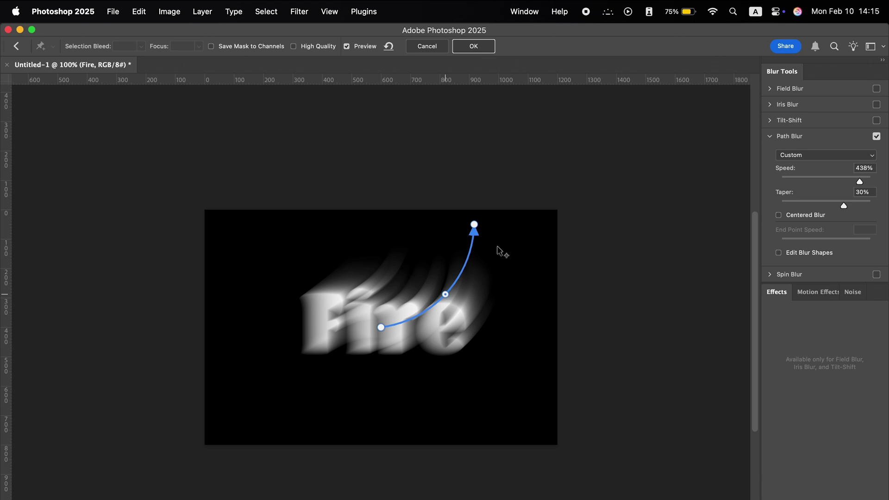
pyautogui.click(473, 46)
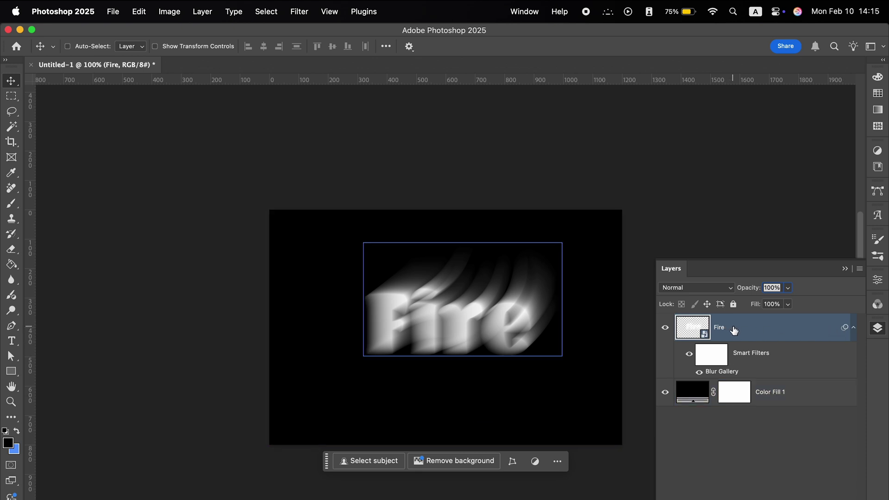
# Duplicate the Fire Smart Object layer together with its blur filter.
pyautogui.moveTo(726, 330); pyautogui.dragTo(782, 424)
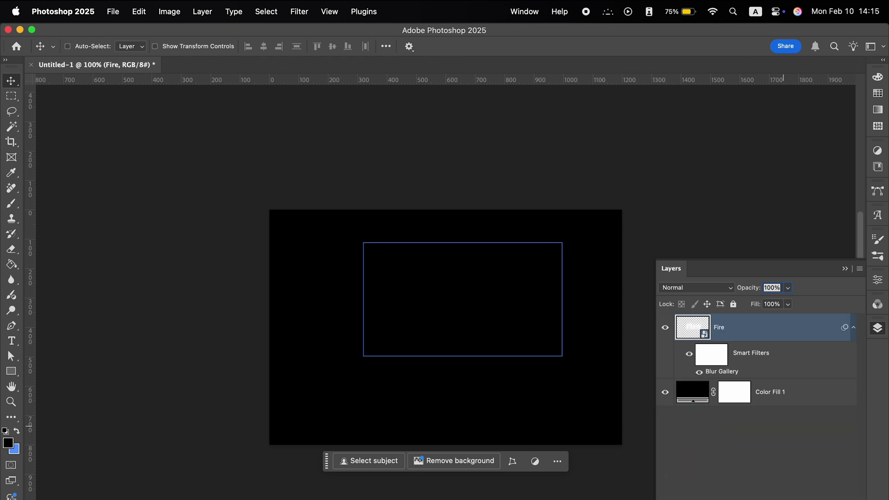
pyautogui.press('super+j')
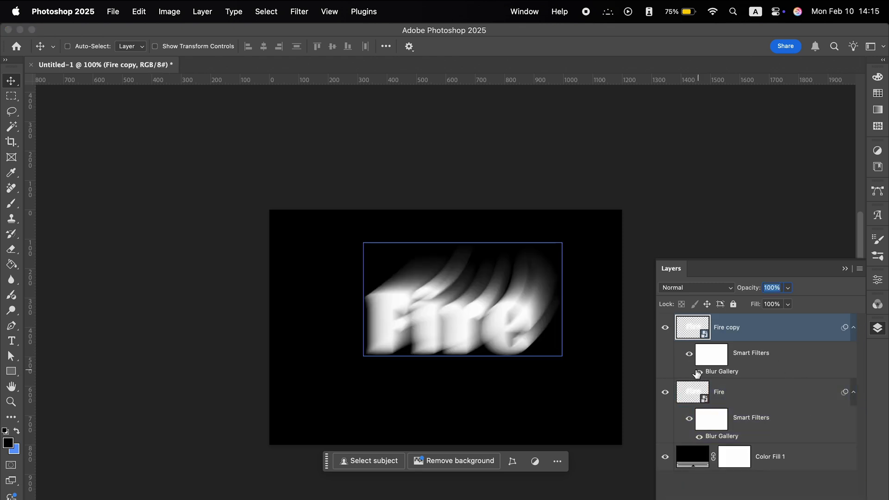
# Clear the smart filters from the Fire copy layer and place it with the Fire layer in a group named "Fire".
pyautogui.rightClick(781, 359)
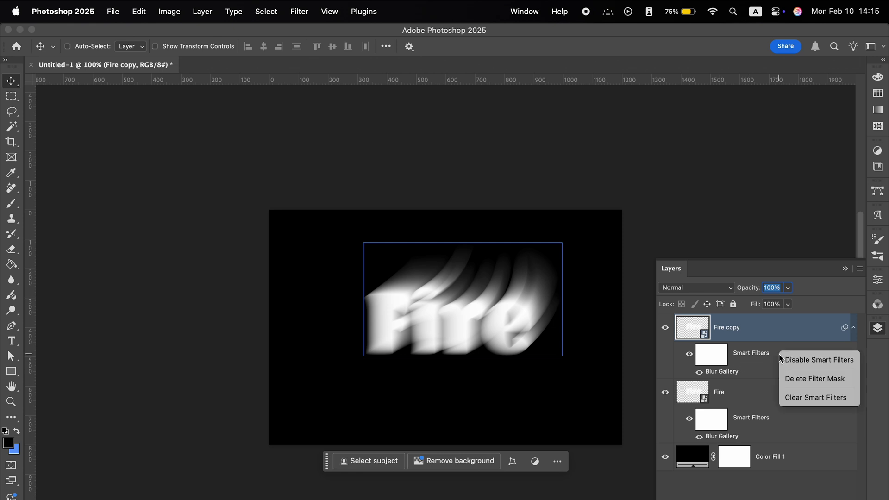
pyautogui.click(797, 399)
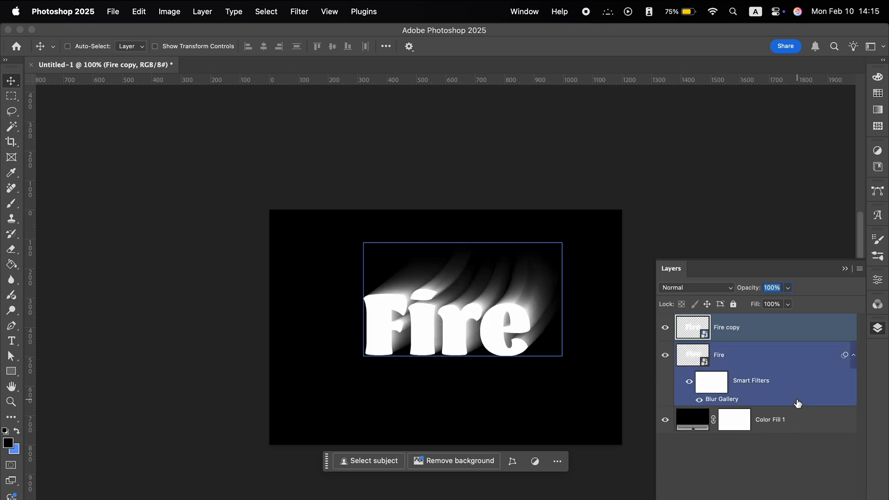
pyautogui.click(786, 336)
pyautogui.keyDown('shift'); pyautogui.click(786, 336); pyautogui.keyUp('shift')
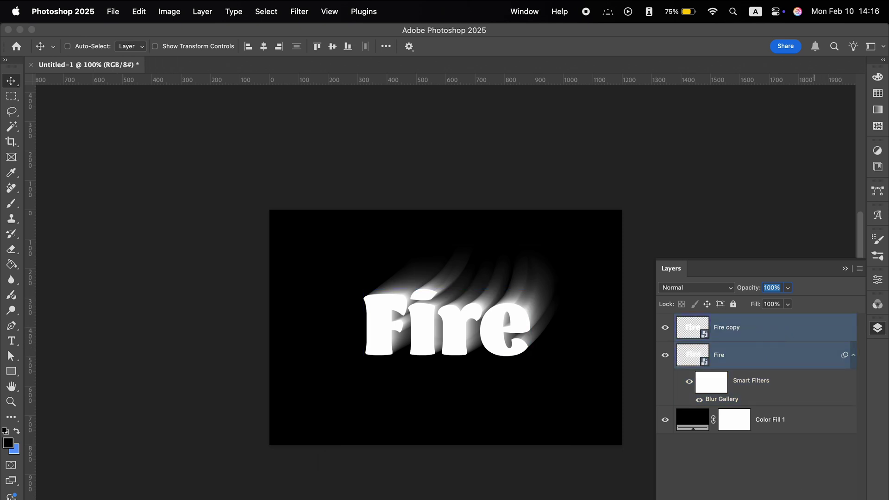
pyautogui.press('super+g')
pyautogui.doubleClick(711, 320)
pyautogui.write('Fire')
pyautogui.press('Return')
# Apply a Gaussian Blur with a 7-pixel radius to the upper, unfiltered Fire layer in the group.
pyautogui.click(559, 11)
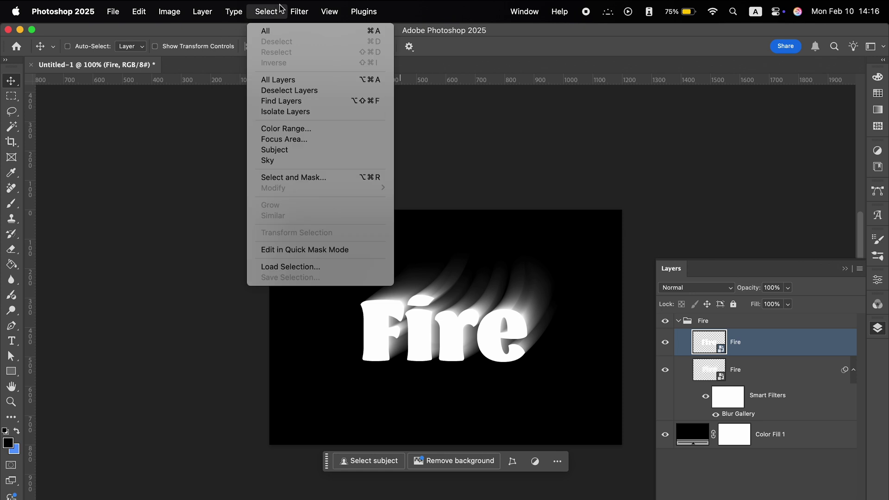
pyautogui.moveTo(300, 12)
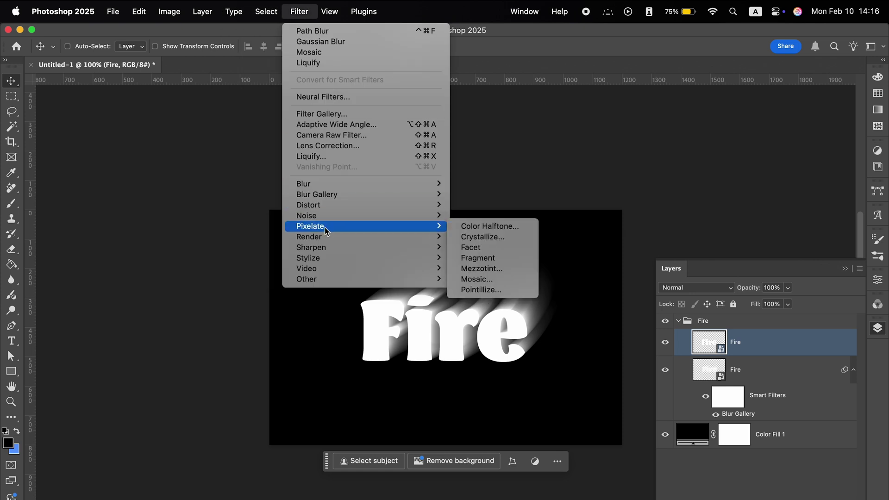
pyautogui.moveTo(341, 195)
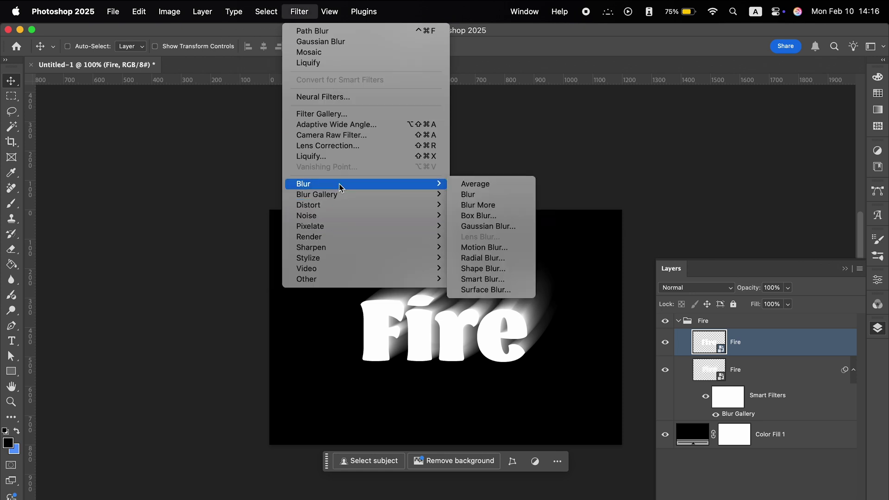
pyautogui.click(478, 226)
pyautogui.moveTo(426, 171); pyautogui.dragTo(676, 132)
pyautogui.click(593, 291)
pyautogui.write('7')
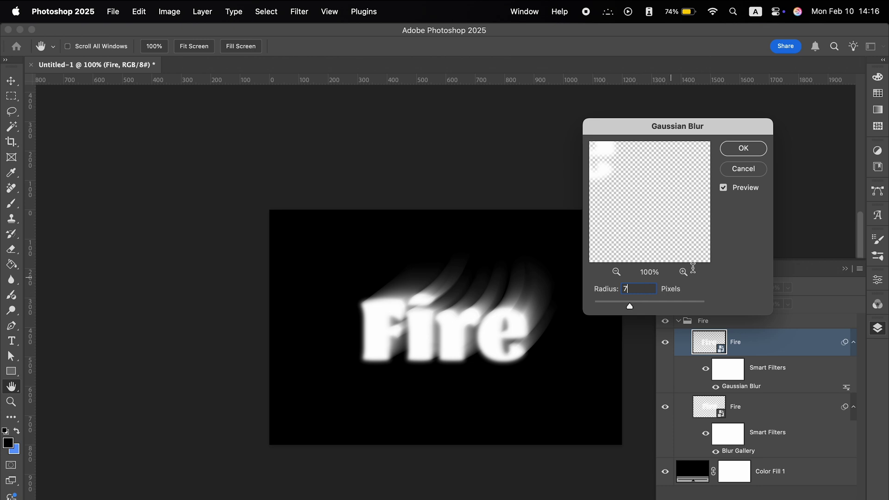
pyautogui.click(744, 150)
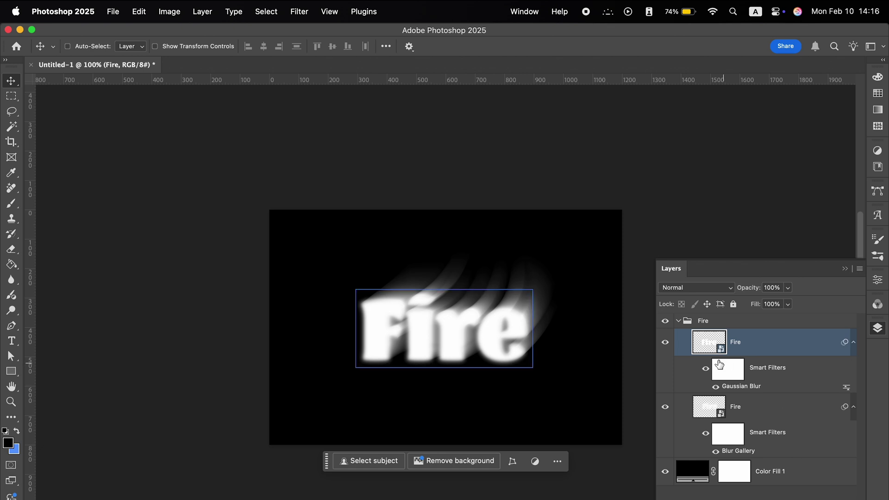
# Collapse the Fire group and add a Gradient Map adjustment layer above it.
pyautogui.click(698, 323)
pyautogui.click(679, 321)
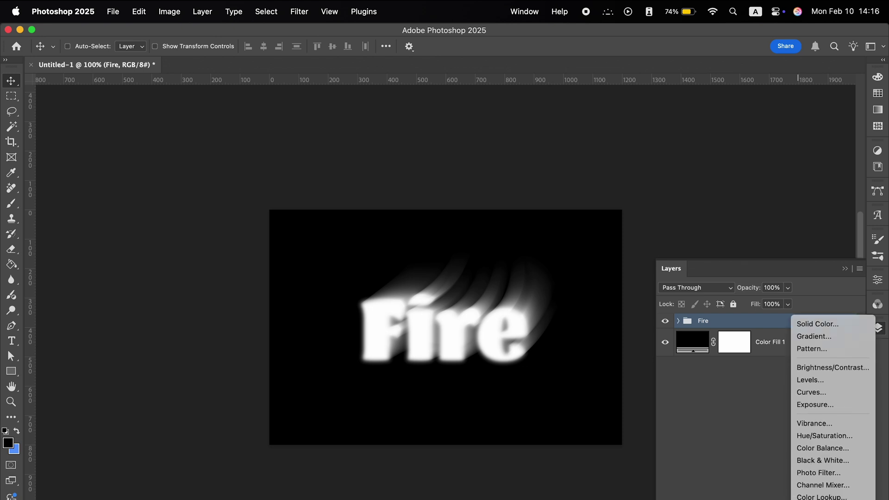
pyautogui.click(801, 499)
pyautogui.click(801, 499)
pyautogui.click(820, 499)
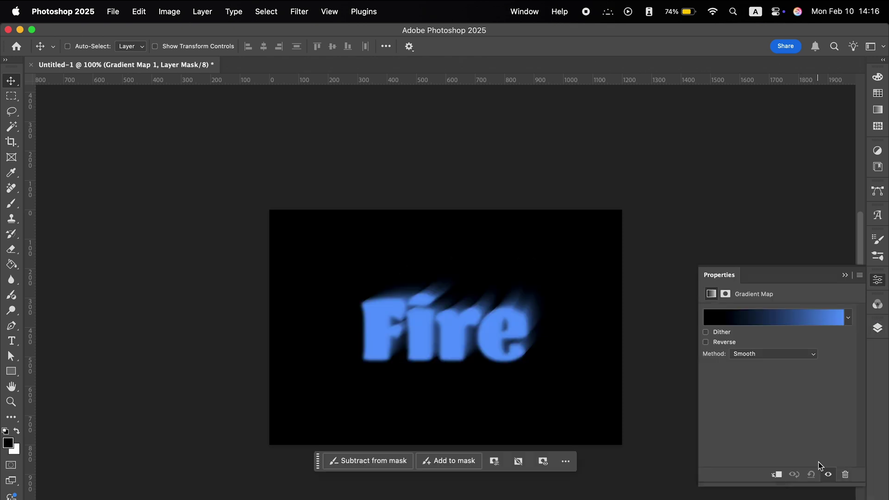
# Apply the Iridescent_15 gradient preset from the Iridescent folder to the gradient map.
pyautogui.click(761, 318)
pyautogui.scroll(-5, 401, 223)
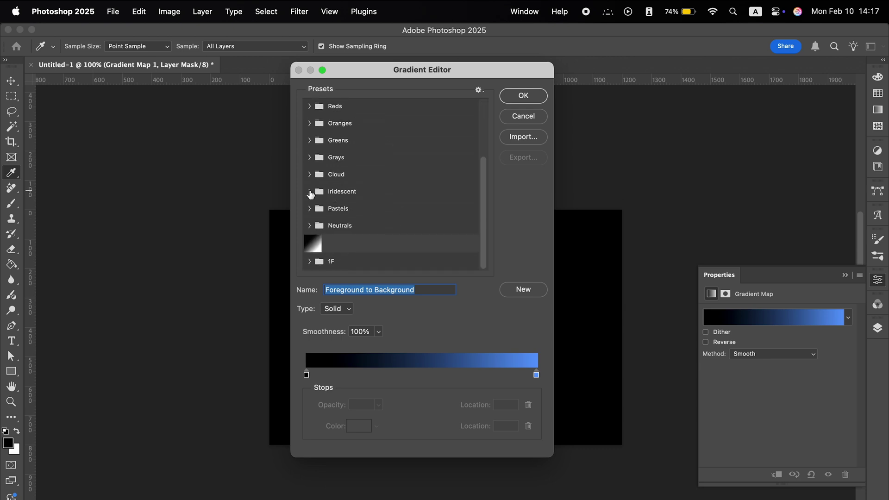
pyautogui.click(309, 191)
pyautogui.click(437, 229)
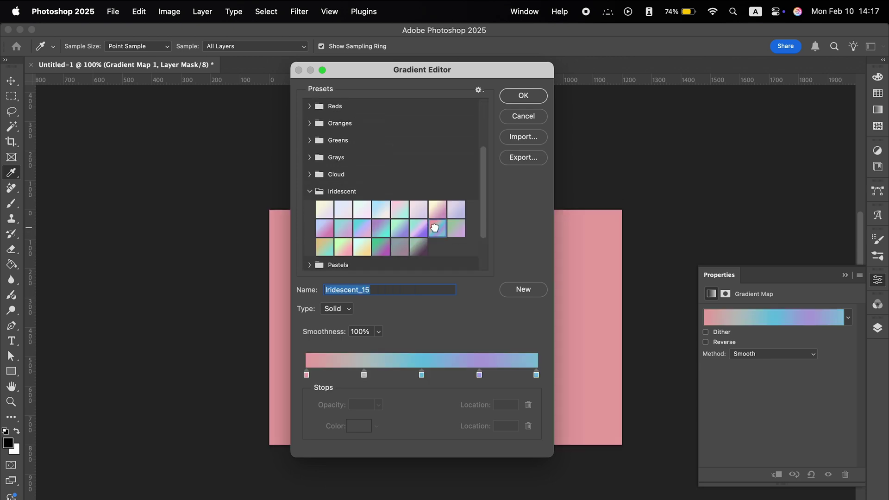
pyautogui.click(418, 228)
pyautogui.click(438, 229)
pyautogui.click(519, 96)
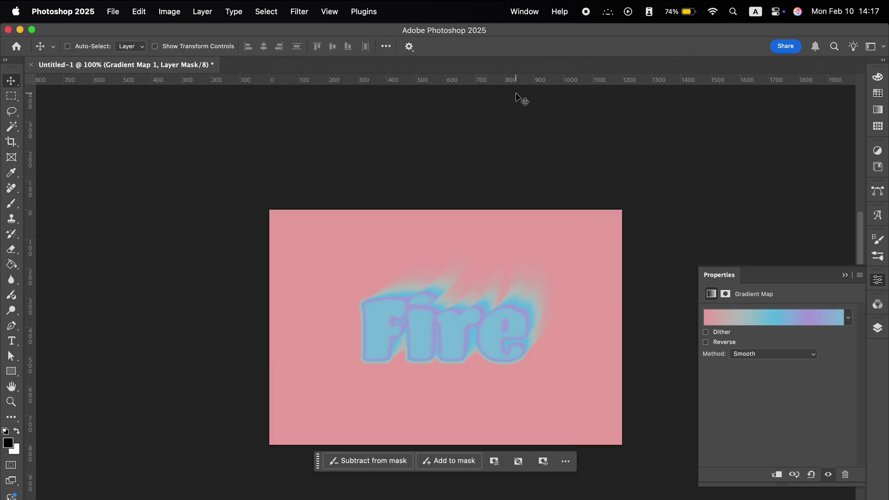
# Reopen the gradient map's gradient for editing and set its first color stop to black.
pyautogui.click(770, 322)
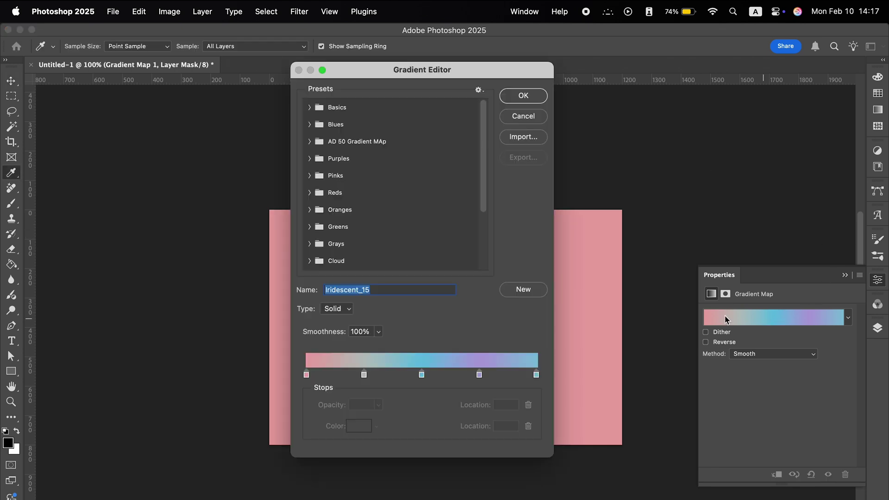
pyautogui.doubleClick(307, 375)
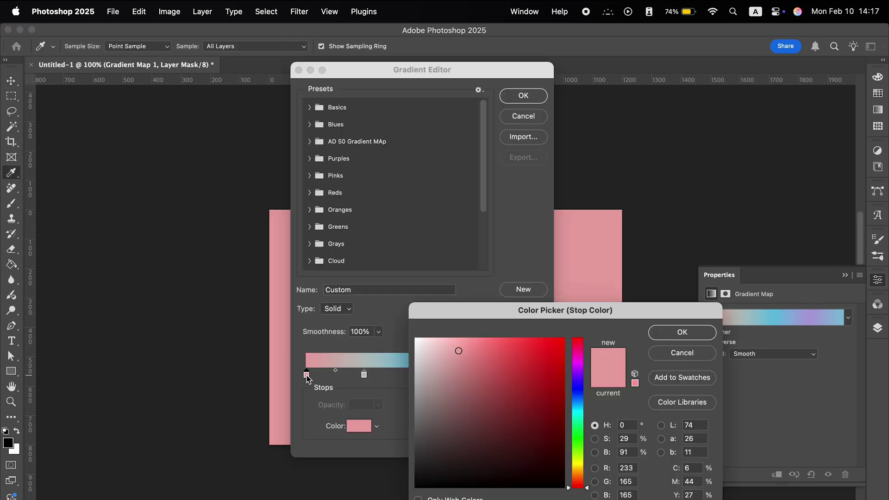
pyautogui.moveTo(449, 419); pyautogui.dragTo(415, 489)
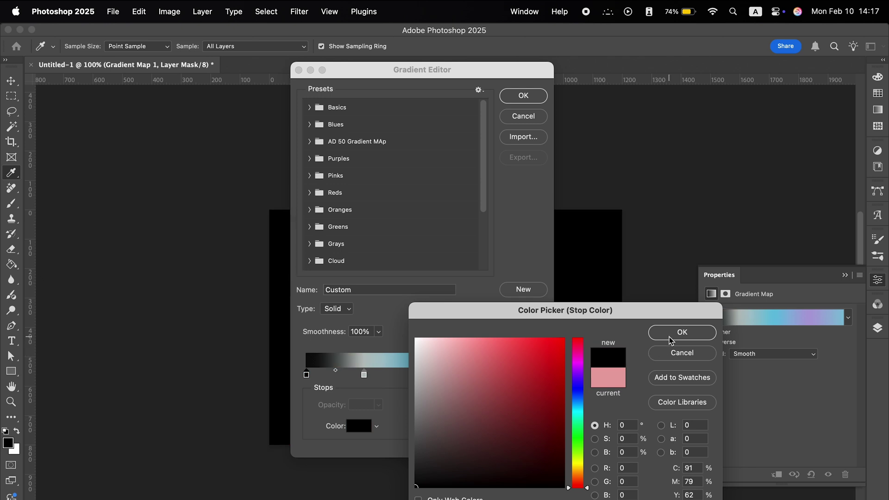
pyautogui.click(668, 339)
# Set the gradient stop at 25% to bright red with hue 11° and 100% saturation and brightness, moving the editor off the artwork.
pyautogui.click(364, 375)
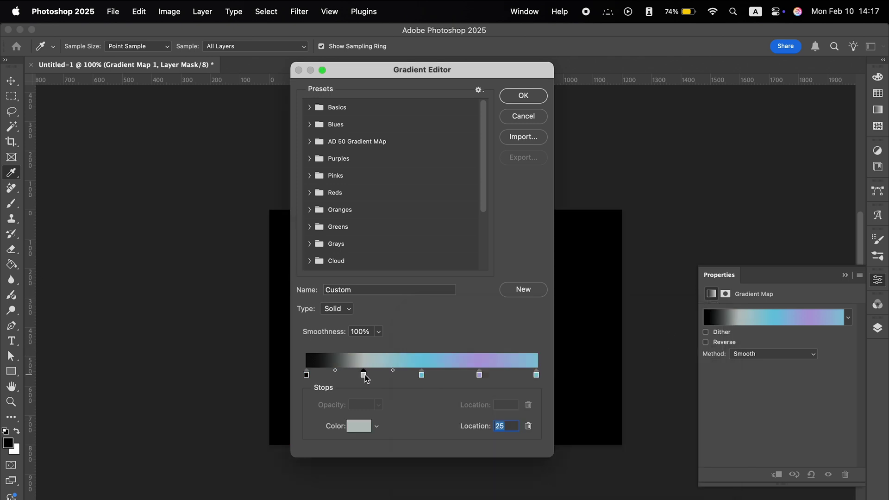
pyautogui.moveTo(499, 71); pyautogui.dragTo(270, 77)
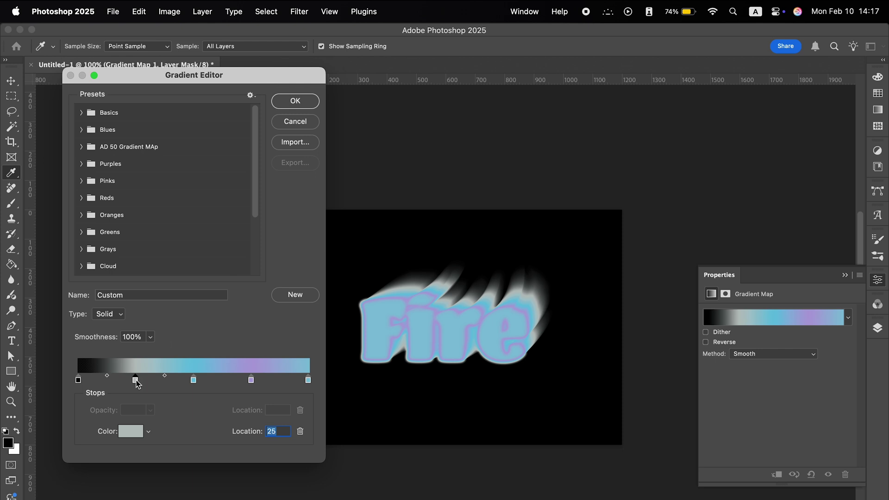
pyautogui.click(135, 432)
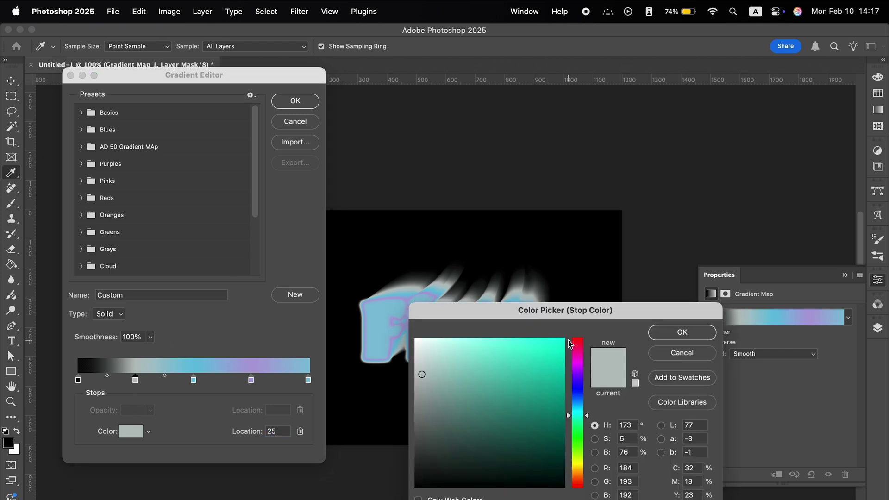
pyautogui.click(579, 342)
pyautogui.moveTo(554, 350); pyautogui.dragTo(564, 338)
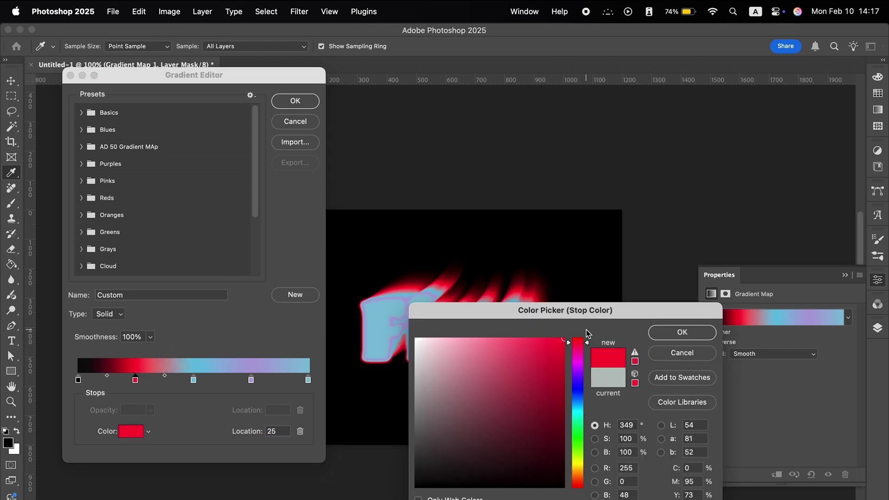
pyautogui.click(578, 484)
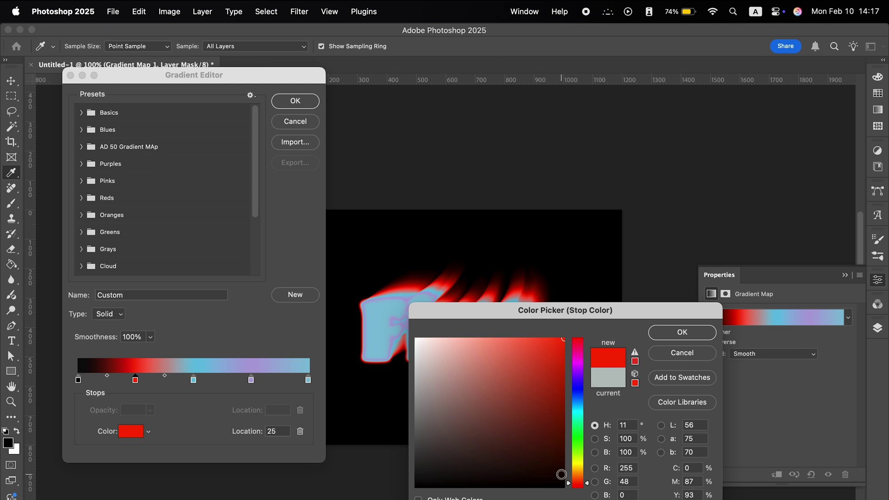
pyautogui.click(682, 332)
# Set the gradient stop at 50% to orange with hue 35°, saturation 95% and brightness 91%.
pyautogui.click(194, 381)
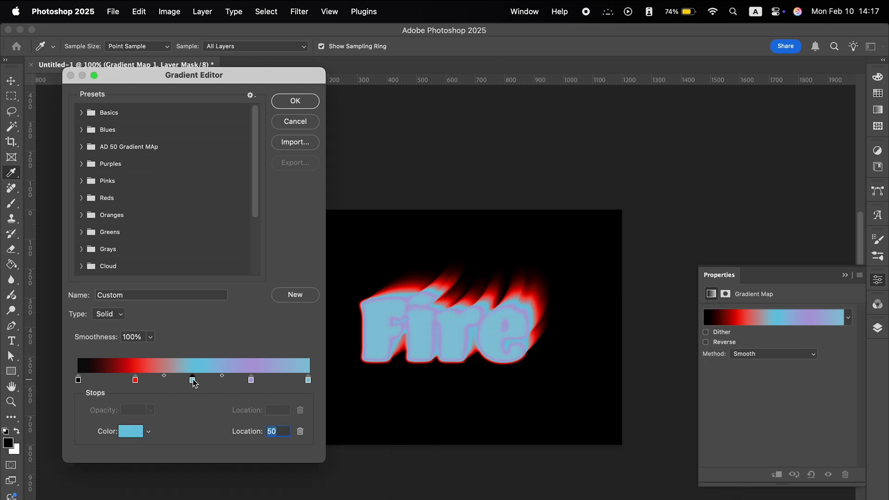
pyautogui.doubleClick(193, 381)
pyautogui.click(578, 473)
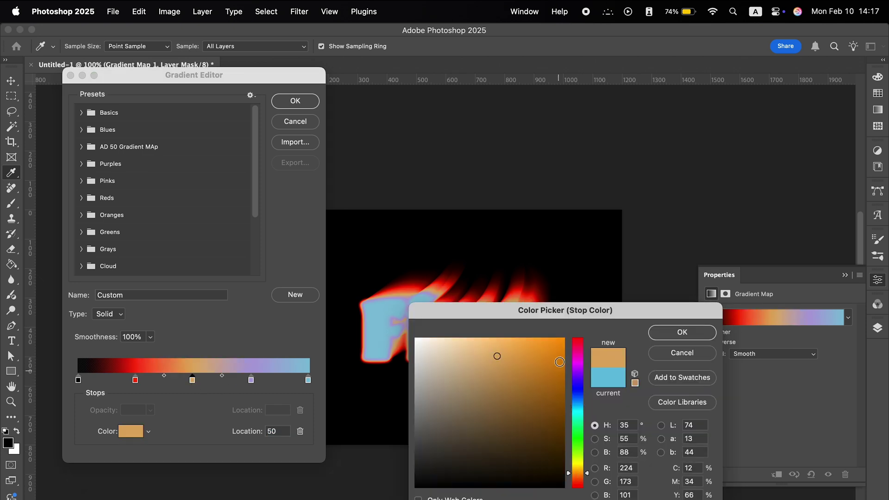
pyautogui.click(557, 350)
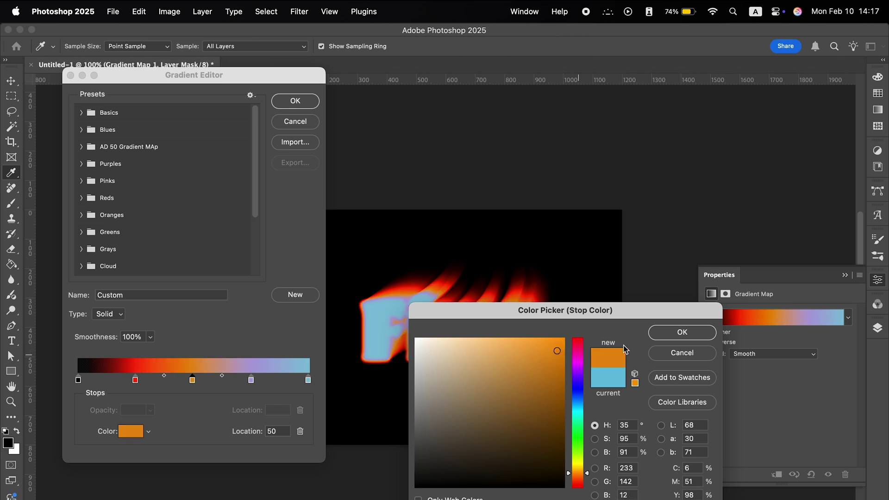
pyautogui.click(673, 333)
# Set the gradient stop at 75% to a saturated golden yellow with hue 49°.
pyautogui.click(251, 380)
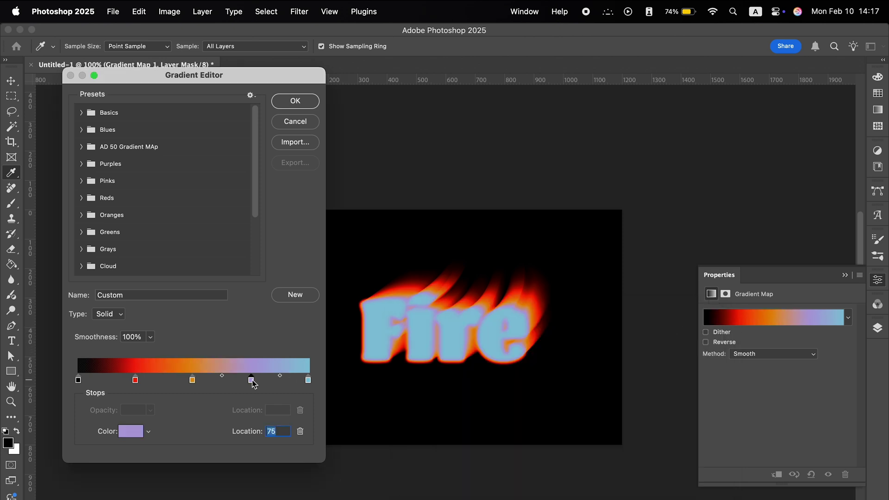
pyautogui.doubleClick(252, 380)
pyautogui.click(579, 467)
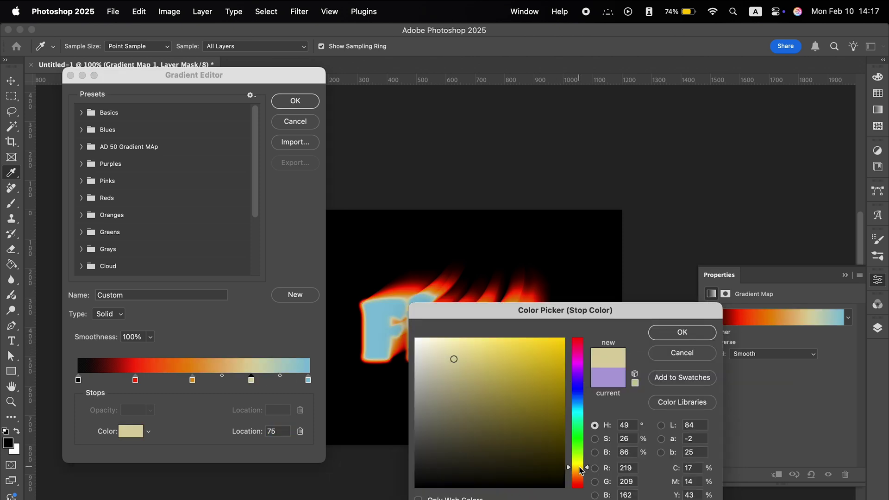
pyautogui.click(550, 353)
pyautogui.click(682, 332)
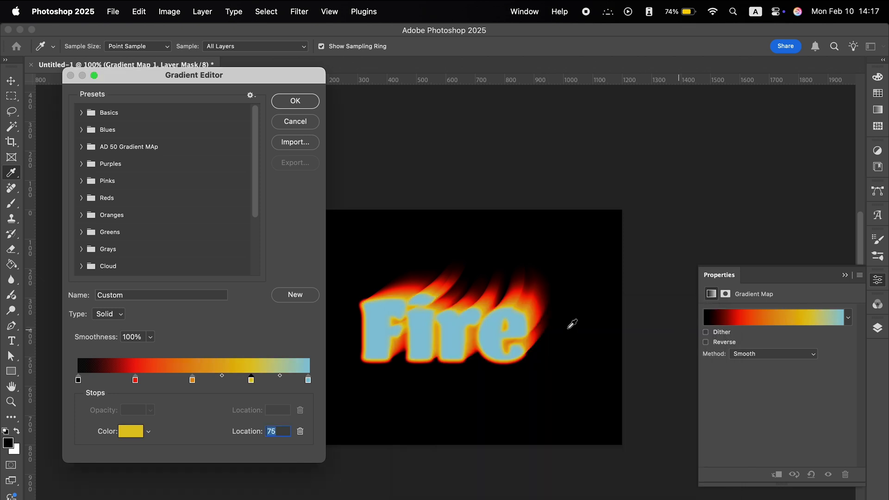
# Set the last gradient stop to a warm off-white with hue 58°, saturation 2% and brightness 95%, and apply the edited gradient.
pyautogui.click(308, 381)
pyautogui.moveTo(309, 382); pyautogui.dragTo(313, 382)
pyautogui.doubleClick(309, 383)
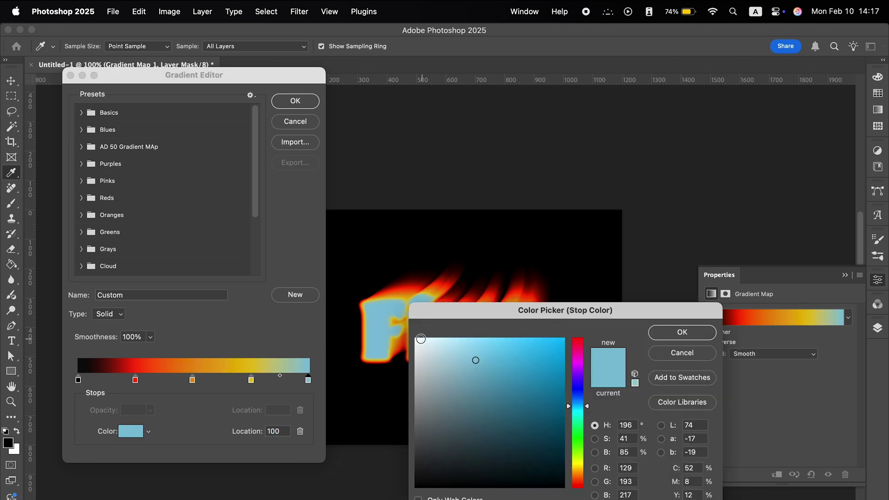
pyautogui.click(418, 345)
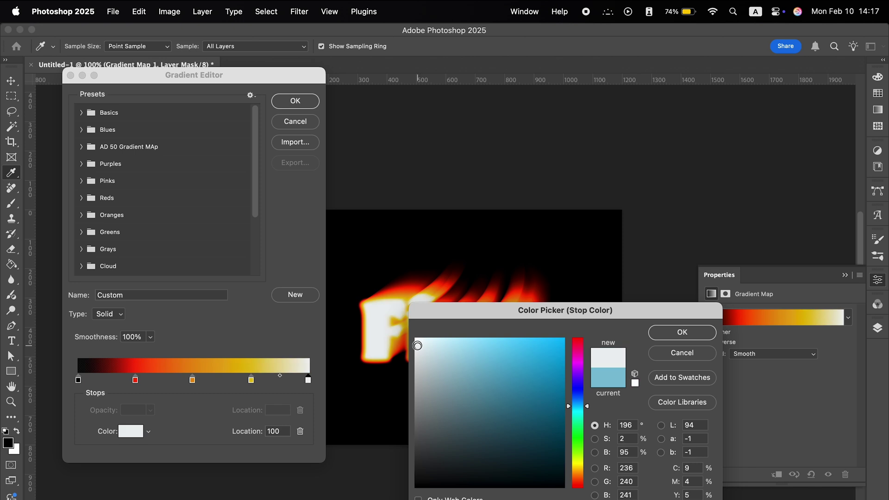
pyautogui.click(580, 464)
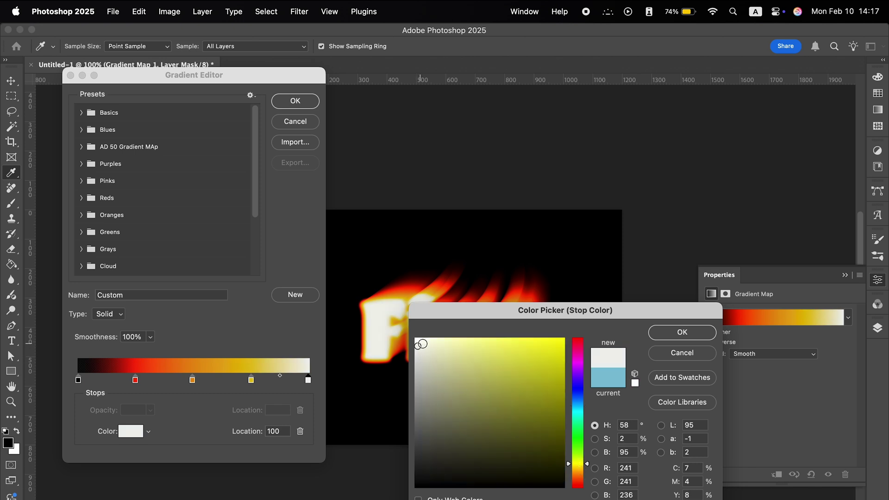
pyautogui.click(682, 332)
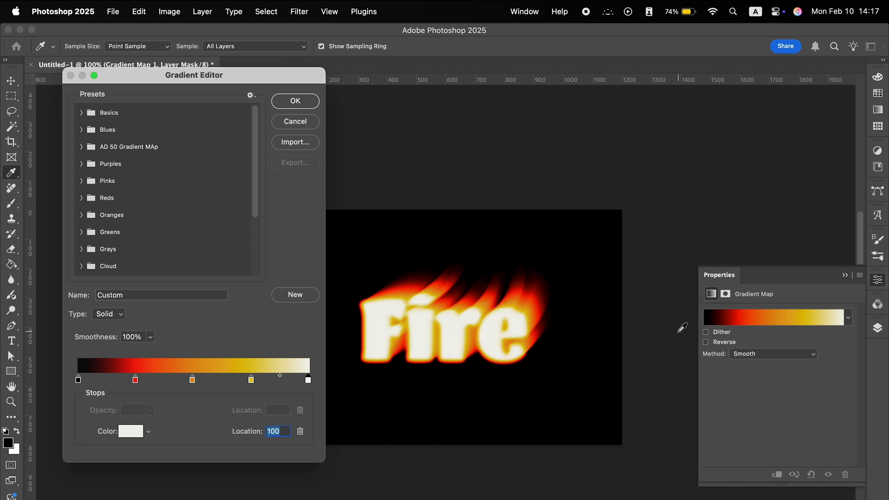
pyautogui.click(300, 101)
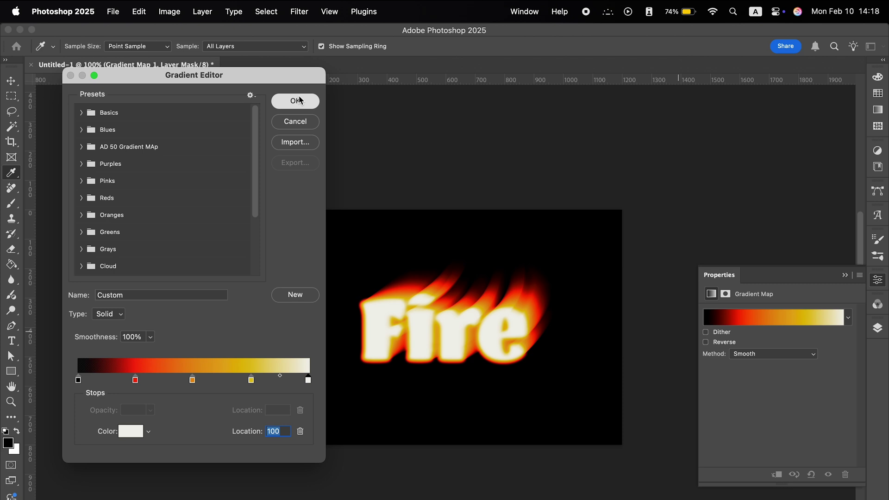
# Scale up the Fire group slightly with Free Transform, shift it a little to the left, and commit the transform.
pyautogui.click(878, 331)
pyautogui.click(690, 350)
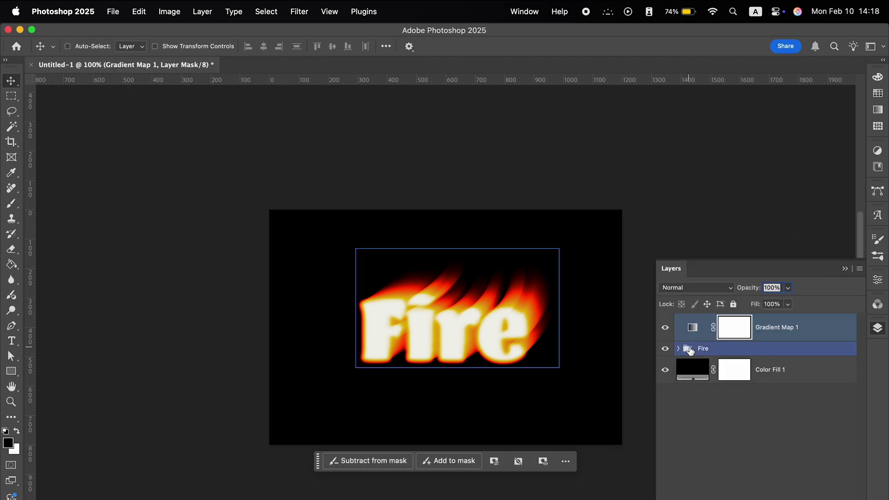
pyautogui.press('super+t')
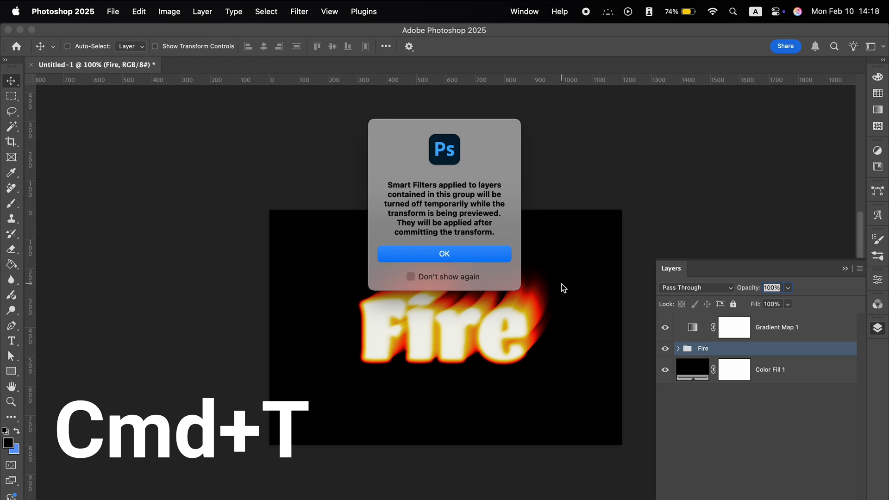
pyautogui.click(474, 257)
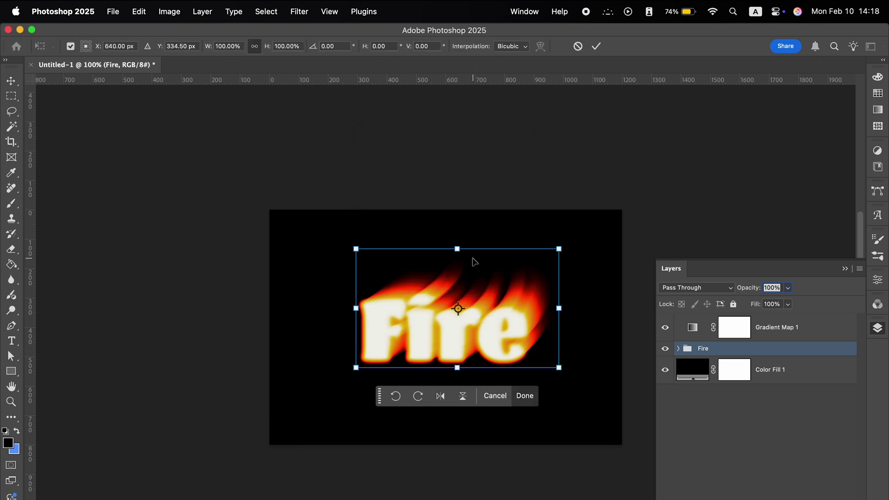
pyautogui.moveTo(560, 249); pyautogui.dragTo(582, 232)
pyautogui.moveTo(500, 330); pyautogui.dragTo(494, 331)
pyautogui.press('Return')
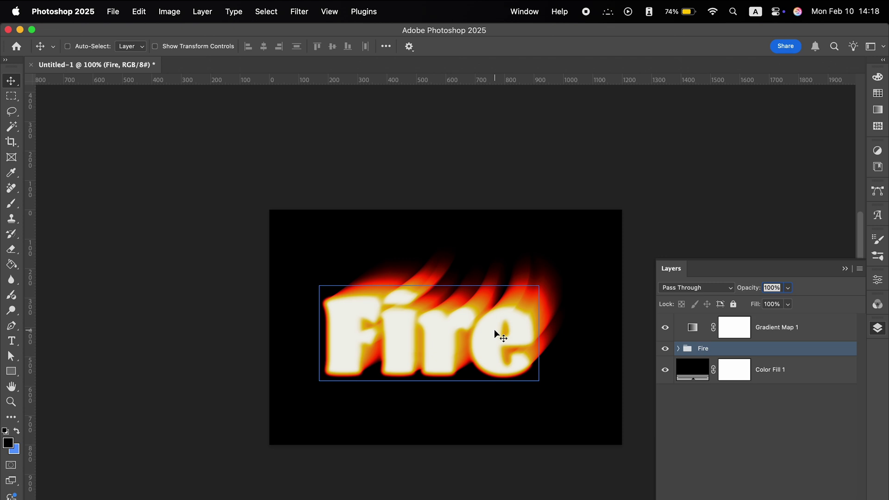
# Reopen the Path Blur smart filter inside the Fire group, redirect its path's end just past the "e", and add a curve point bent downward.
pyautogui.click(678, 348)
pyautogui.click(741, 371)
pyautogui.click(761, 462)
pyautogui.doubleClick(750, 482)
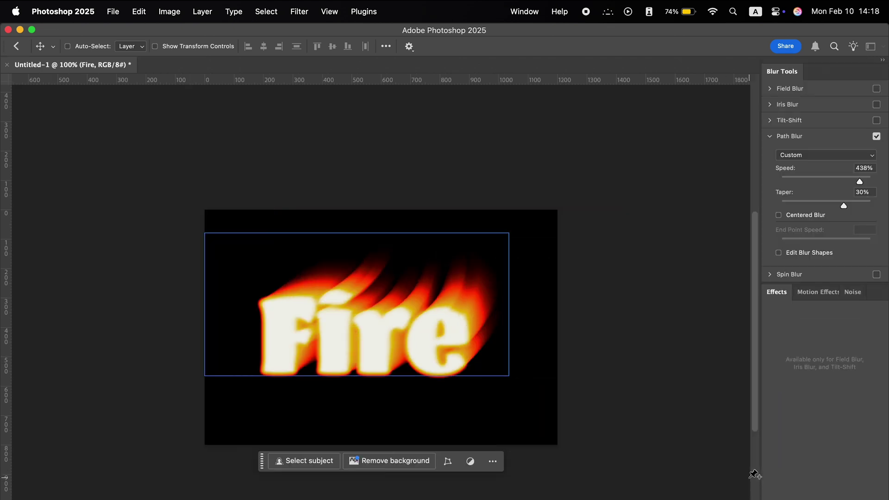
pyautogui.moveTo(444, 298); pyautogui.dragTo(356, 285)
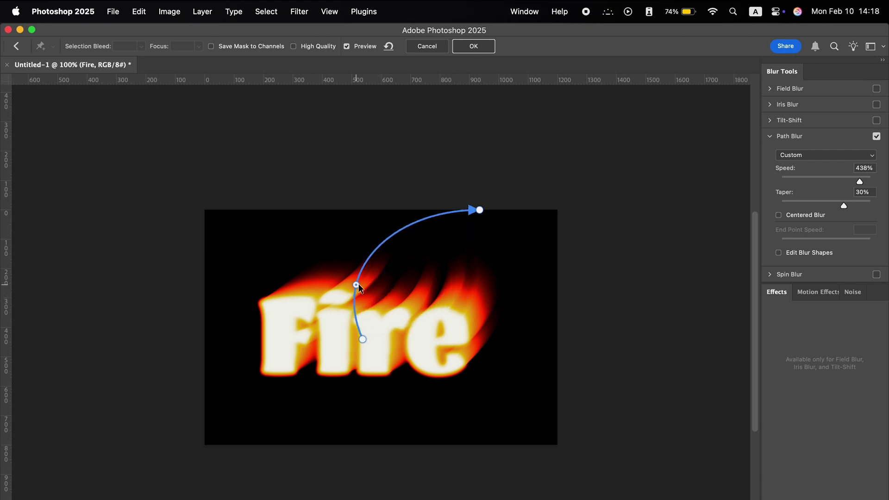
pyautogui.moveTo(480, 210)
pyautogui.mouseDown()
pyautogui.moveTo(430, 303)
pyautogui.moveTo(519, 318)
pyautogui.mouseUp()
pyautogui.click(412, 280)
pyautogui.moveTo(412, 280); pyautogui.dragTo(416, 334)
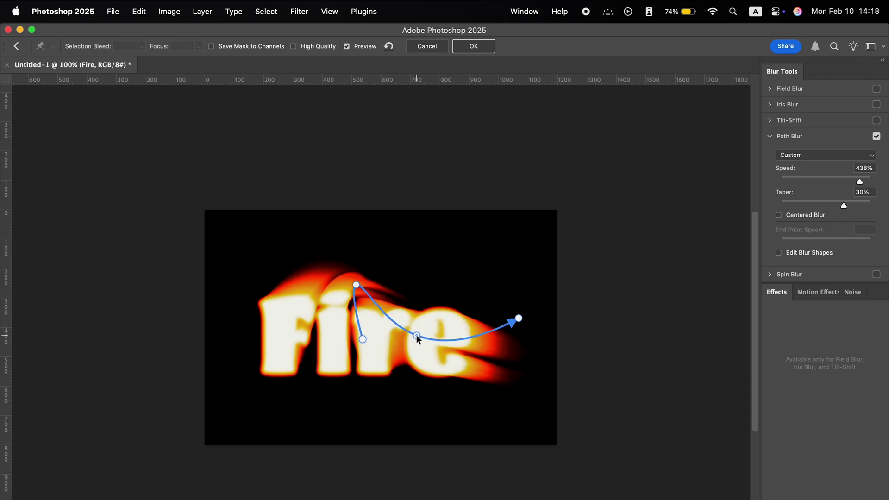
# Reshape the blur path into an S-curve across the word, starting on the "F" and ending higher beyond the "e", and apply the Path Blur.
pyautogui.moveTo(355, 284); pyautogui.dragTo(299, 342)
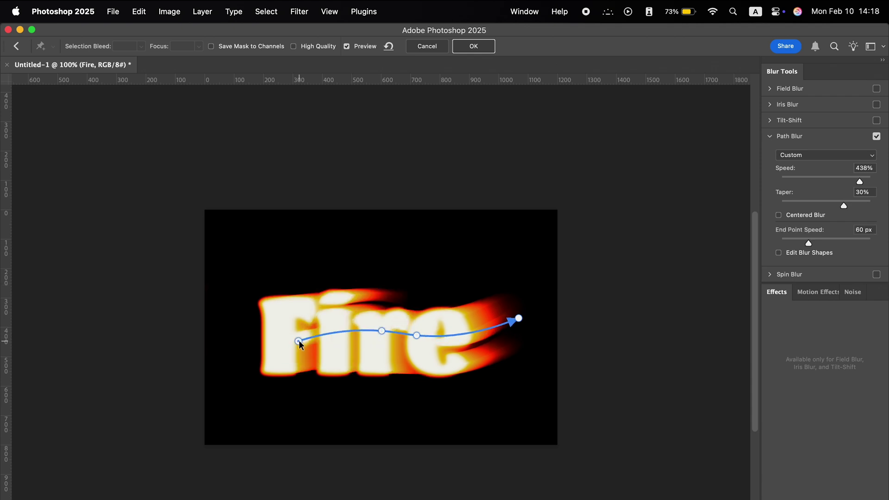
pyautogui.moveTo(381, 331); pyautogui.dragTo(351, 311)
pyautogui.moveTo(417, 336); pyautogui.dragTo(426, 358)
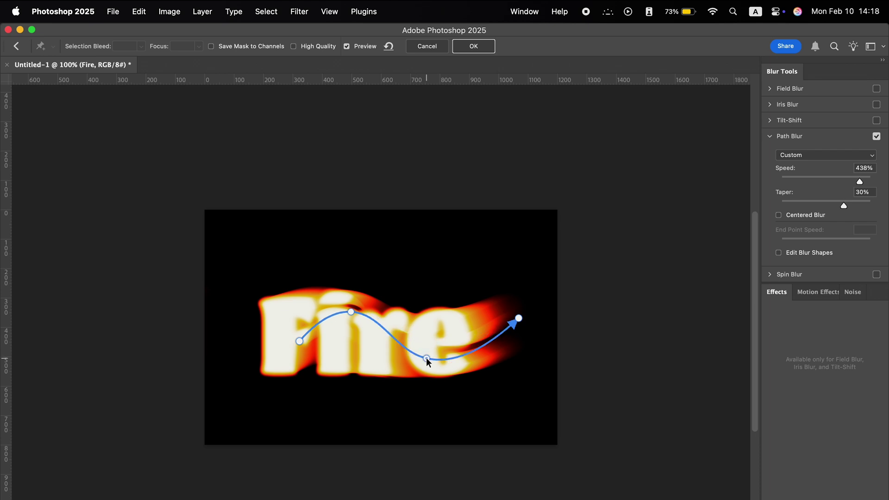
pyautogui.moveTo(519, 319); pyautogui.dragTo(537, 289)
pyautogui.click(474, 46)
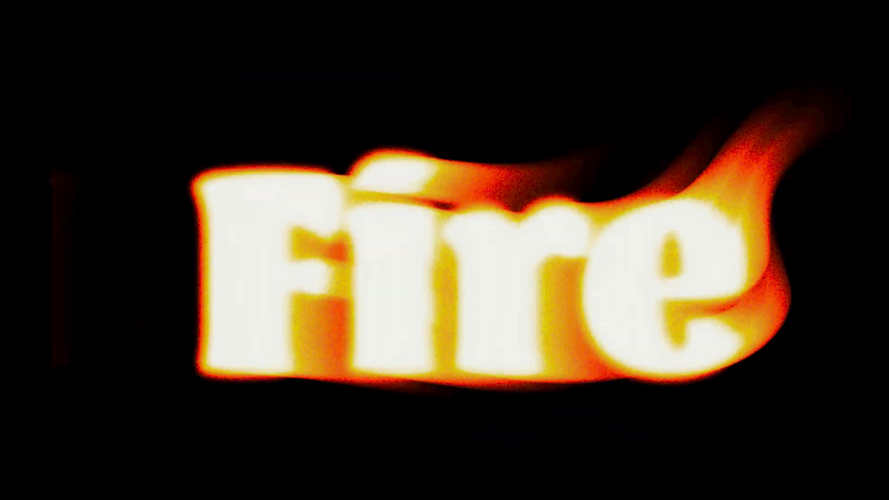